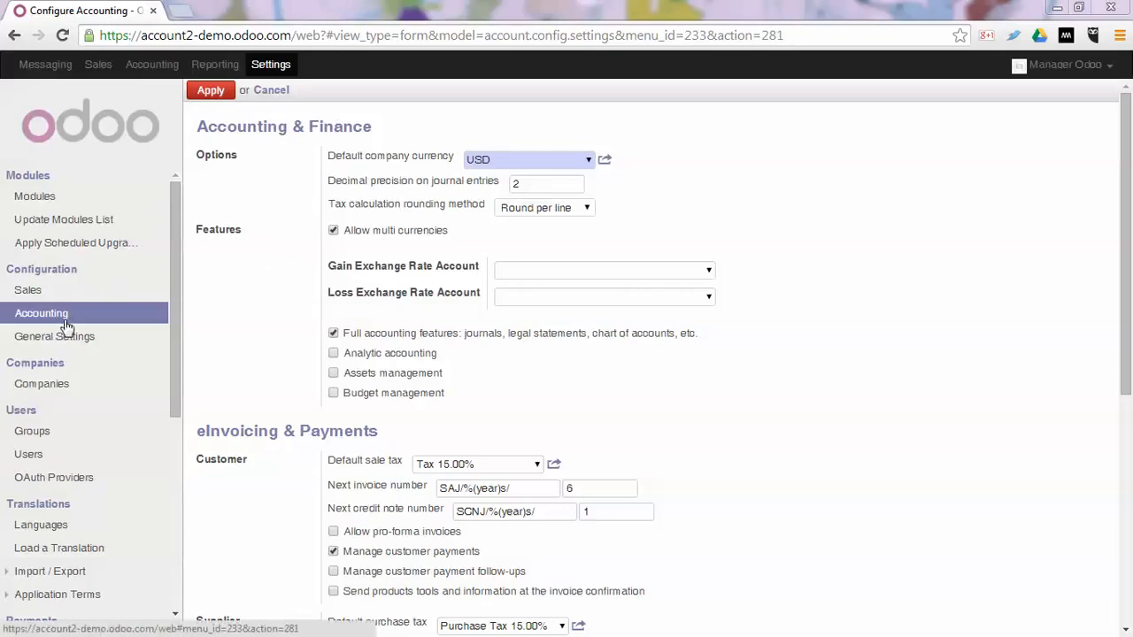
Step: Enable assets management in the accounting configuration and apply the settings
click(334, 374)
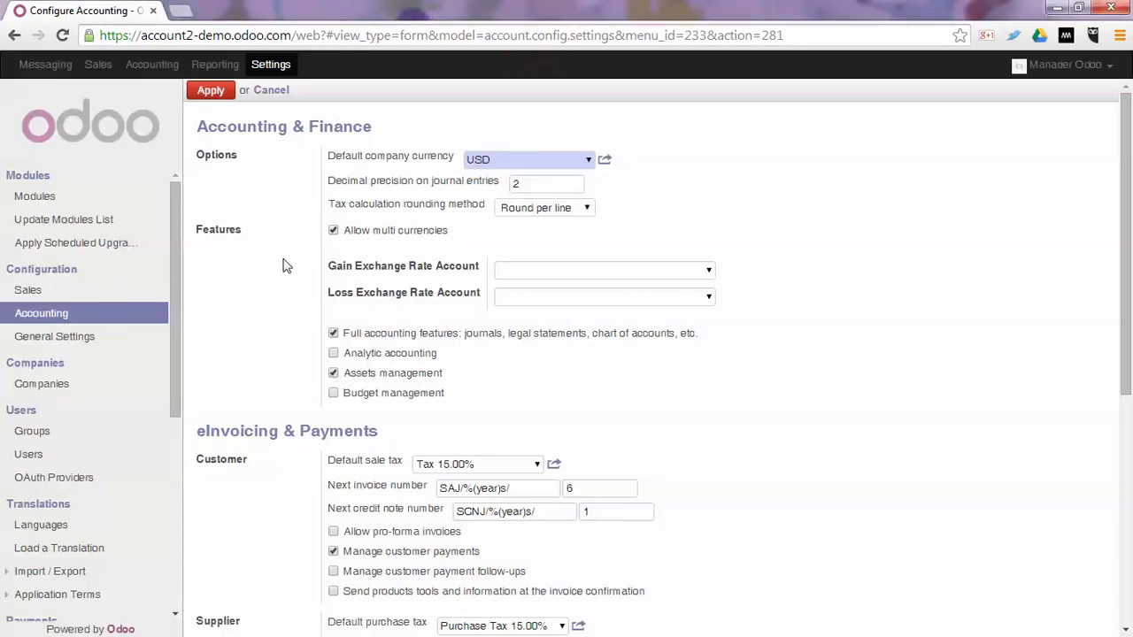
click(212, 91)
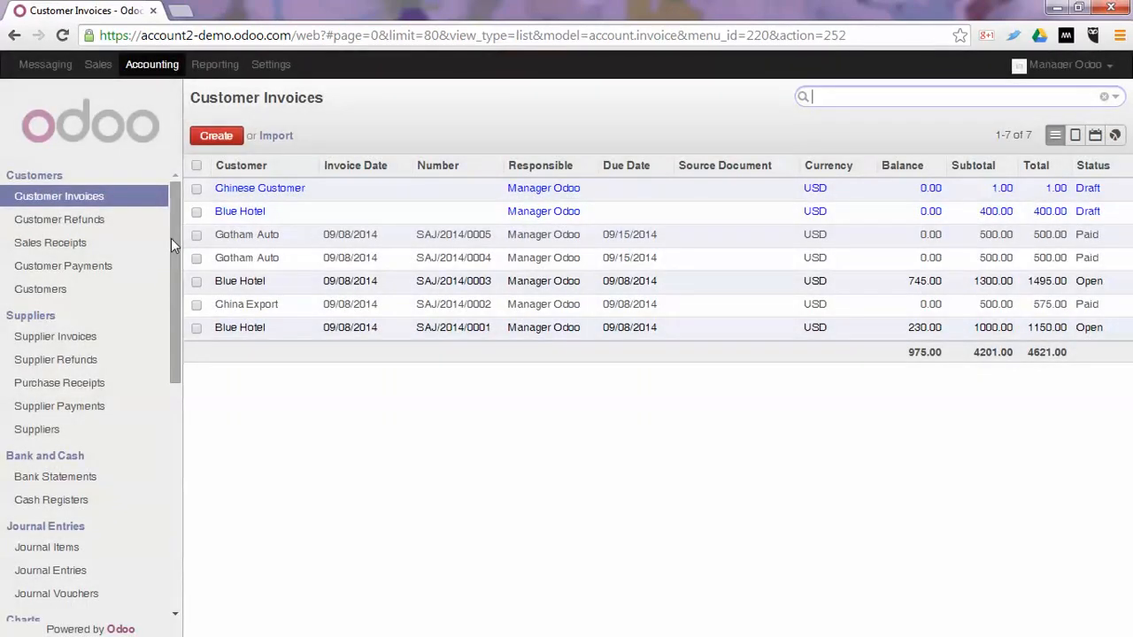
Step: Create a new asset category in the accounting configuration and name it Cars
drag(171, 238, 163, 484)
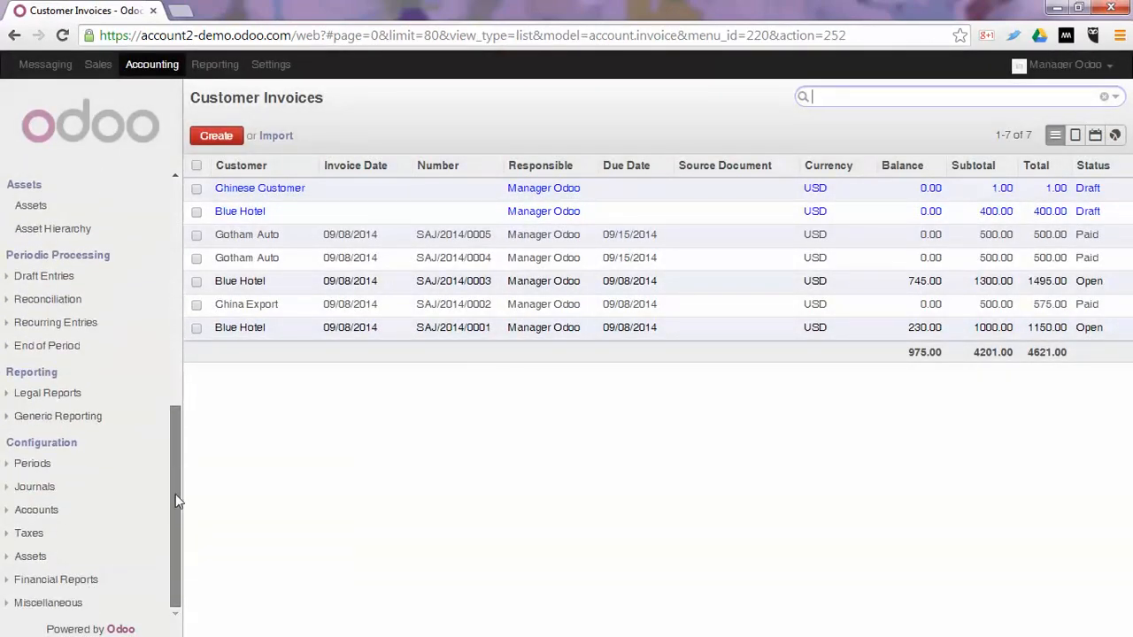
click(31, 558)
click(68, 582)
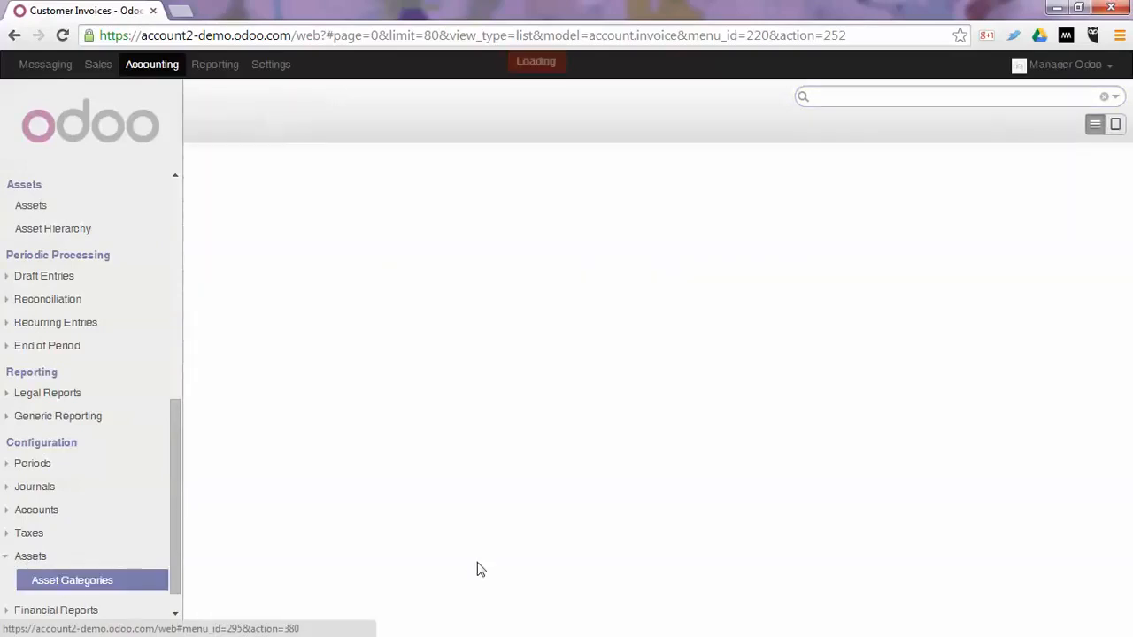
click(223, 137)
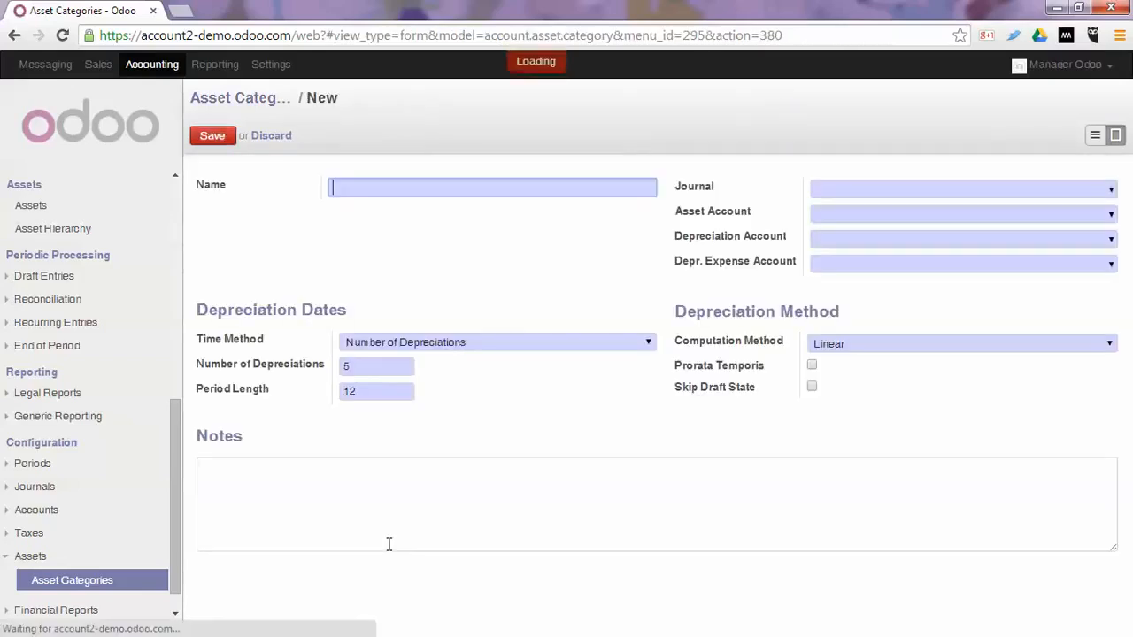
text(Cars)
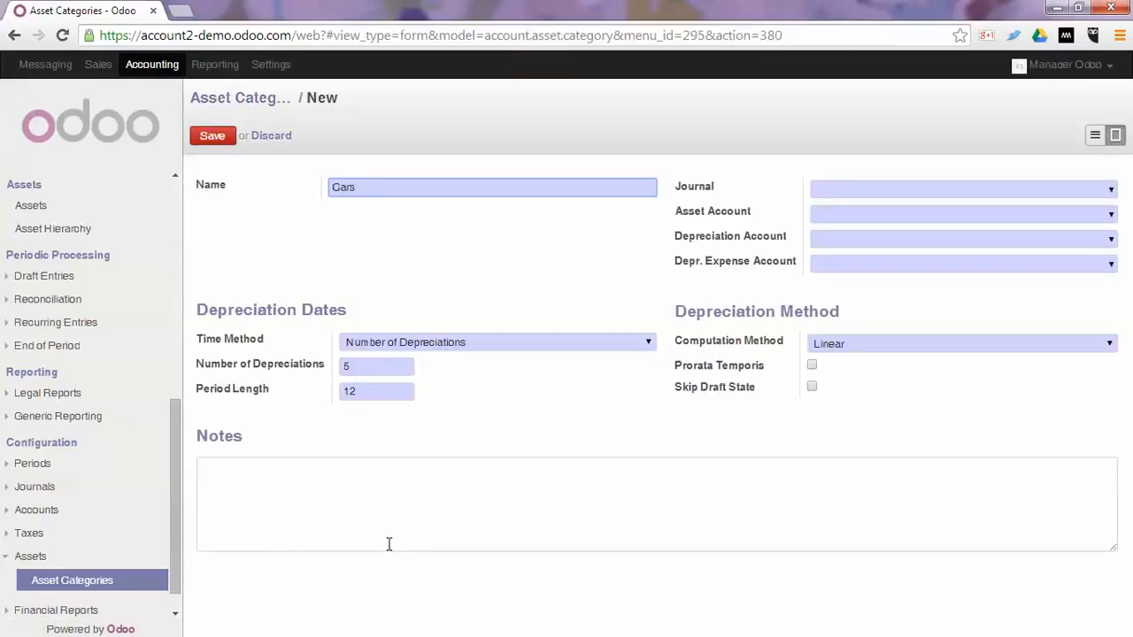
key(Tab)
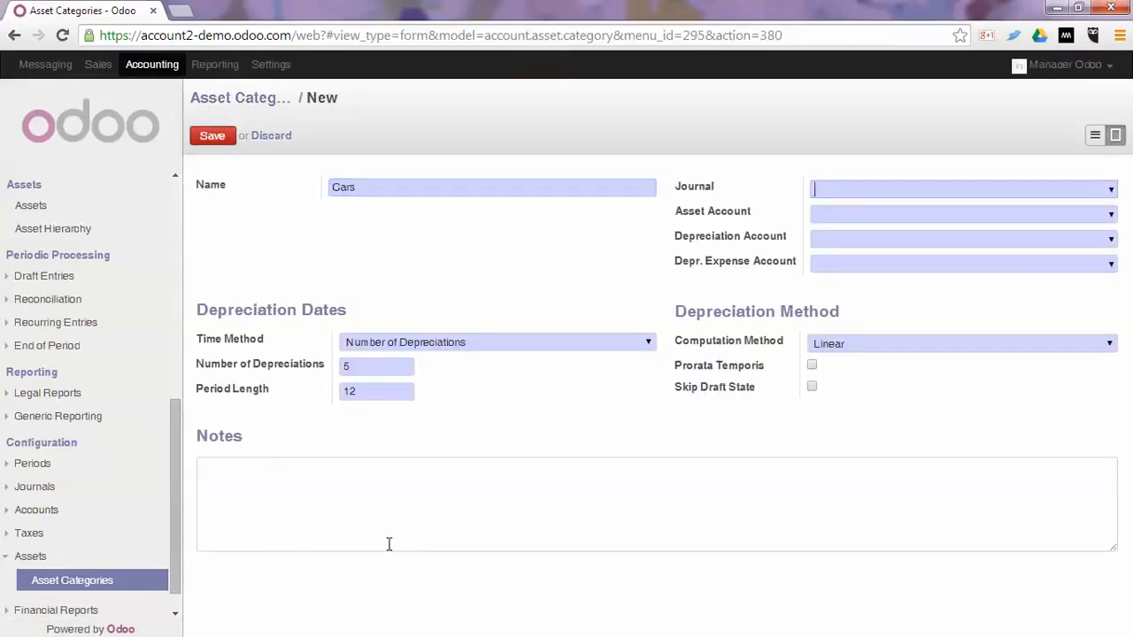
Step: Set the category's journal to Miscellaneous Journal (USD) and its asset account to 100000 Fixed Asset Account
text(mis)
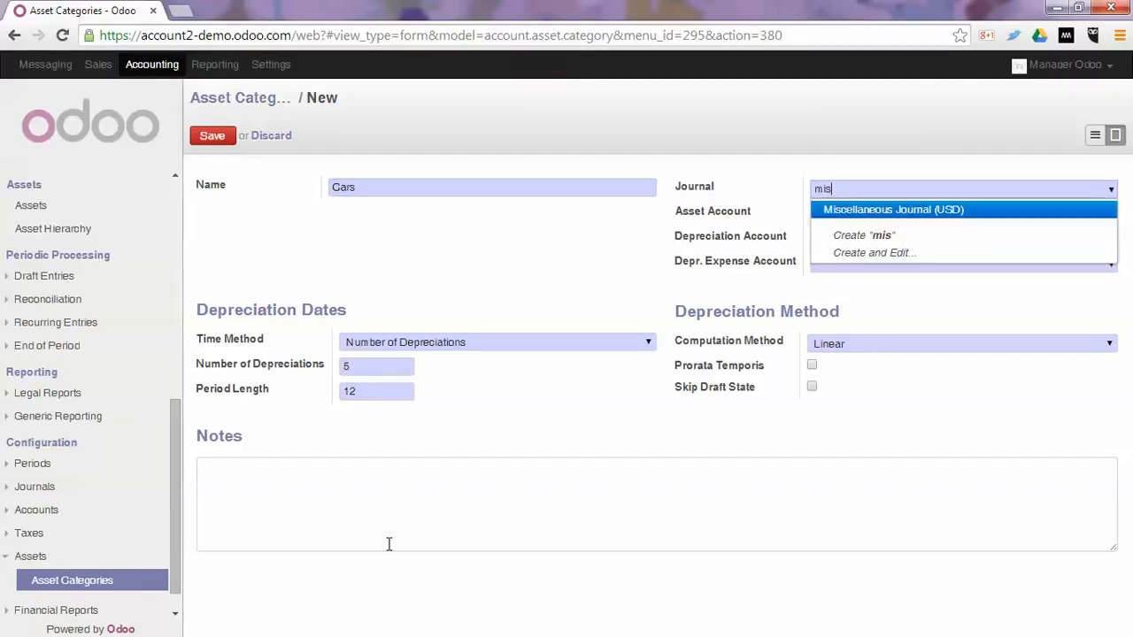
key(Return)
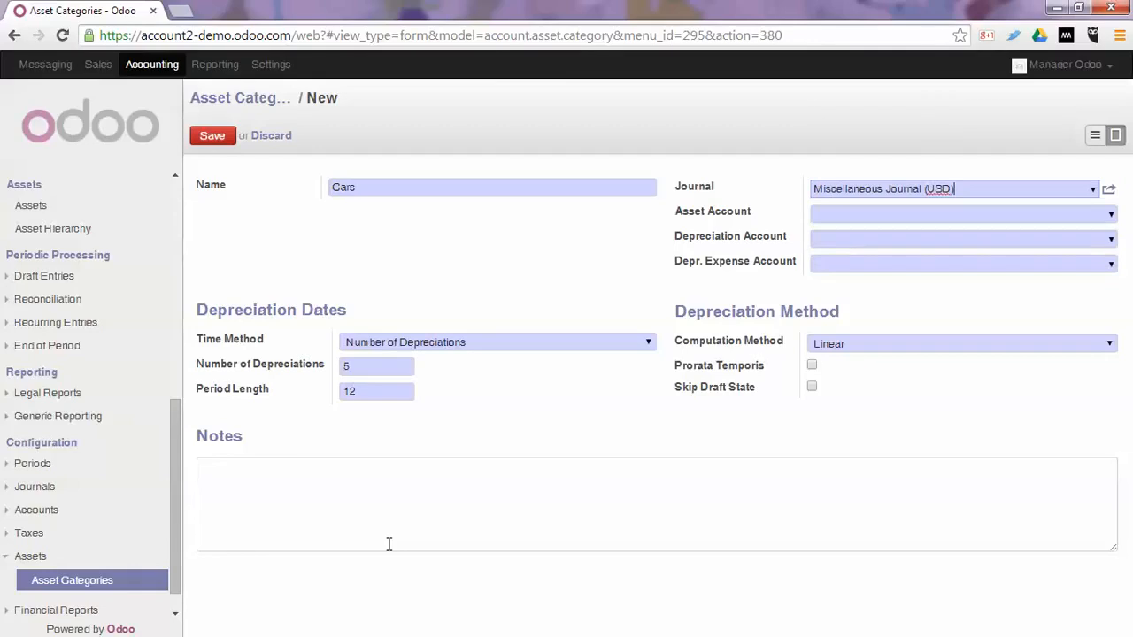
key(Tab)
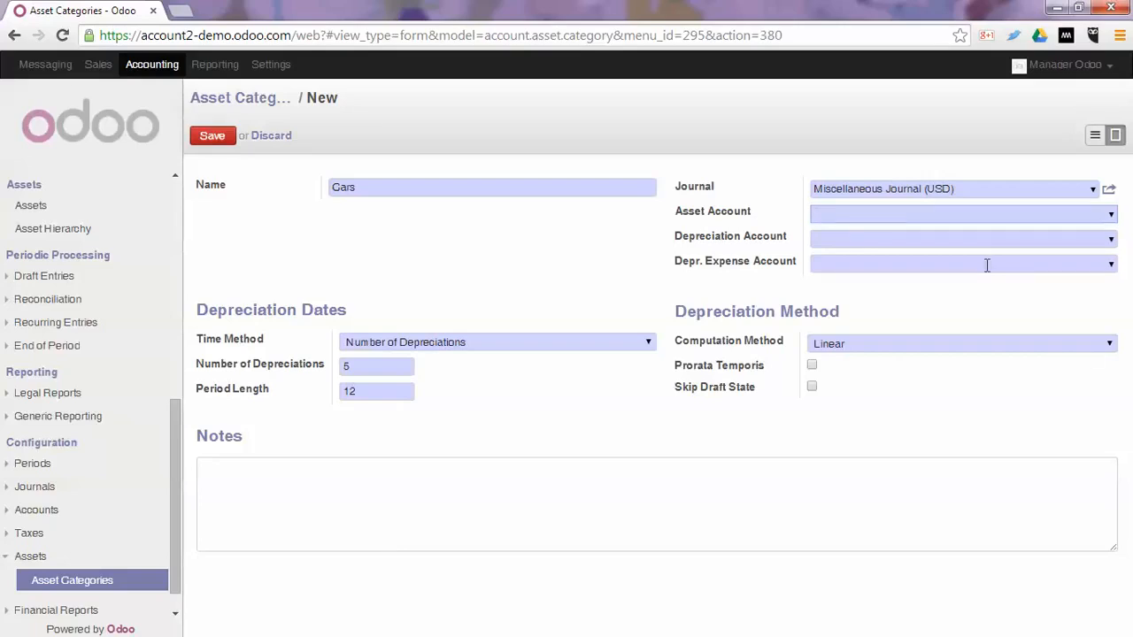
click(1110, 215)
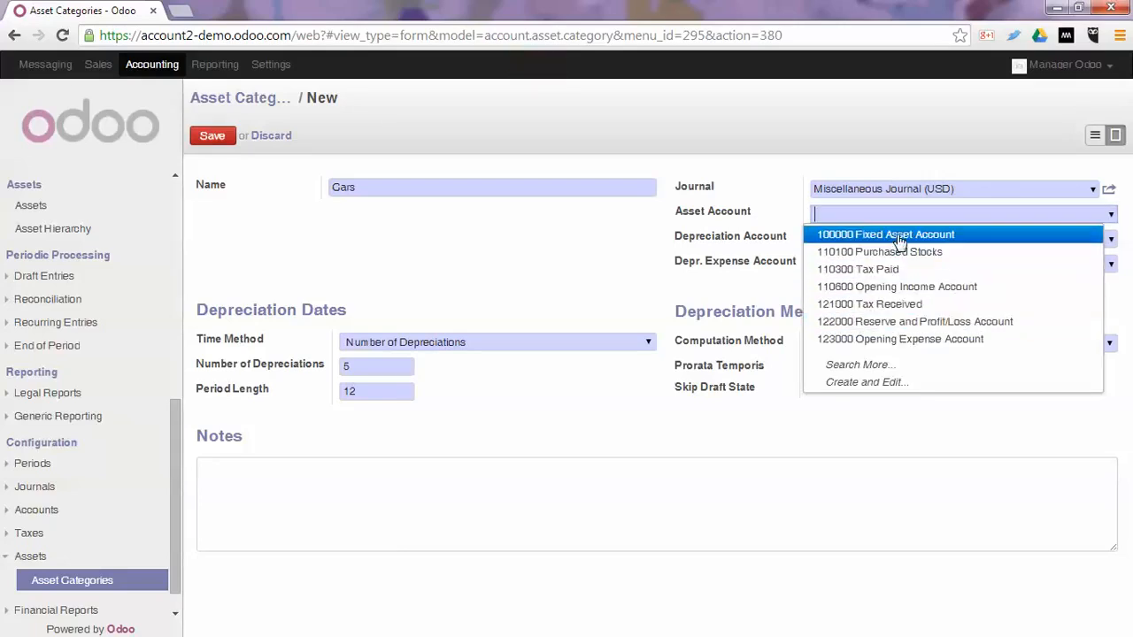
click(899, 234)
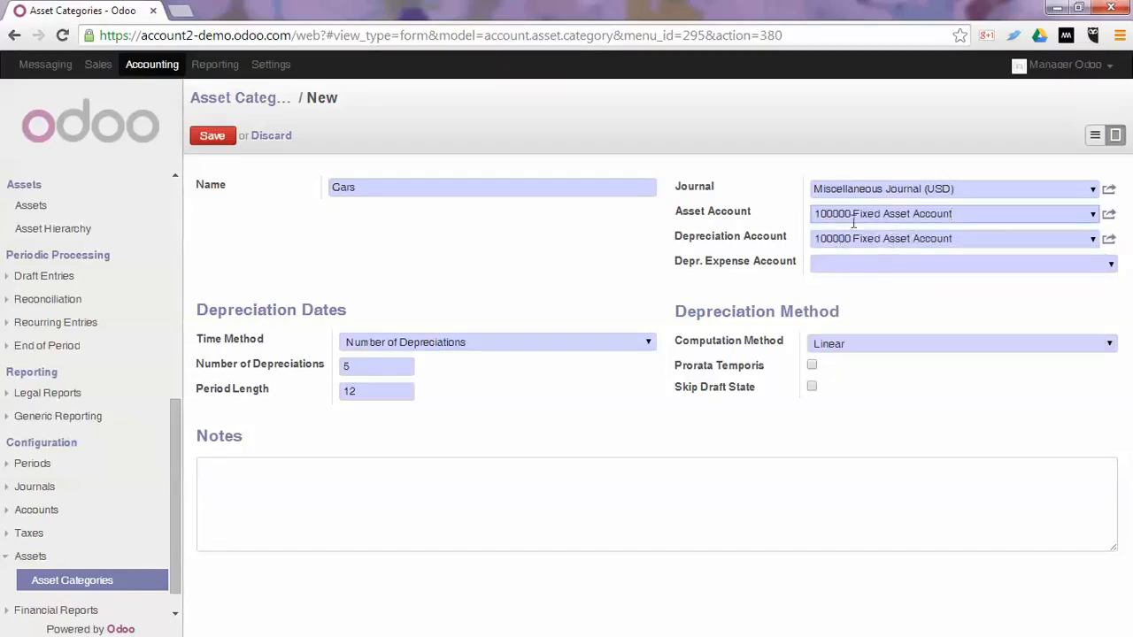
Step: Set the category's depreciation expense account to 220000 Expenses and save the category
click(842, 263)
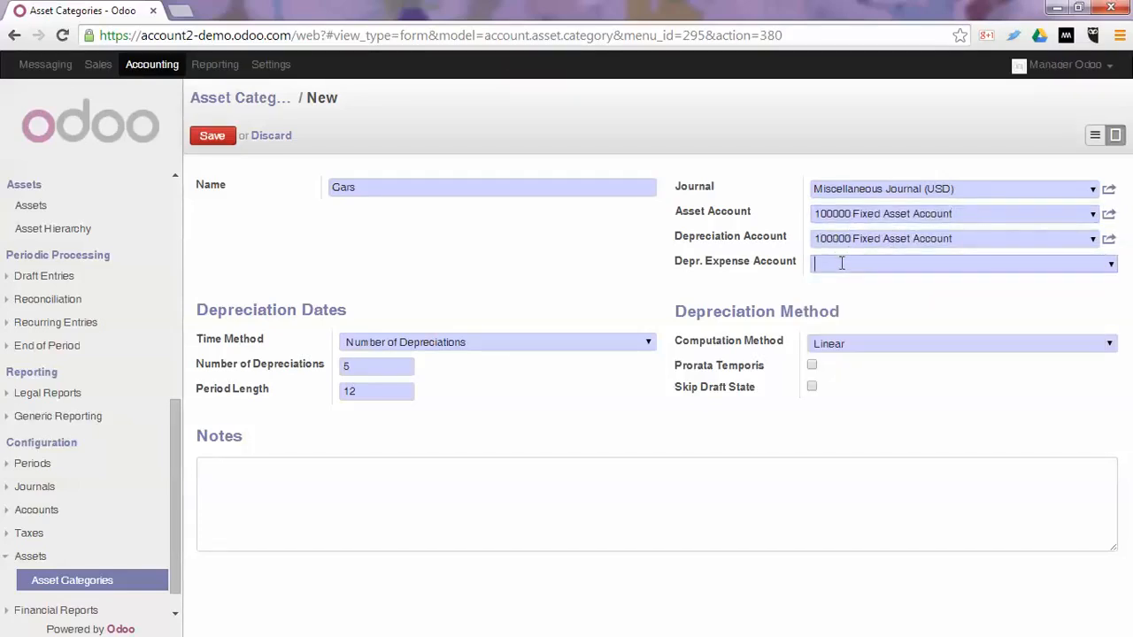
click(1110, 265)
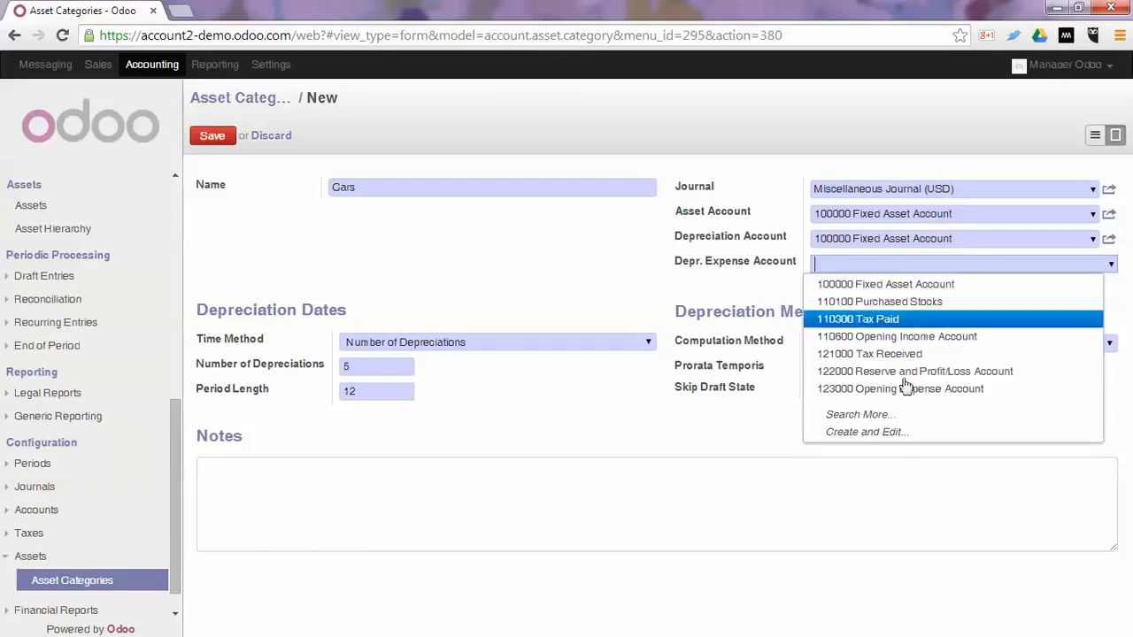
click(874, 416)
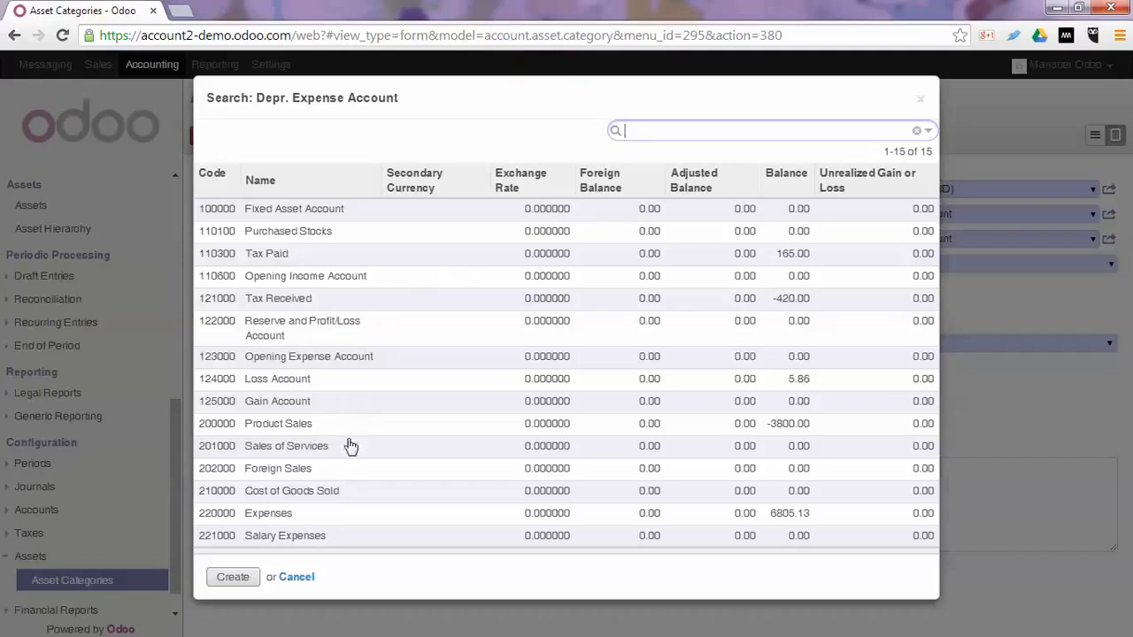
click(255, 513)
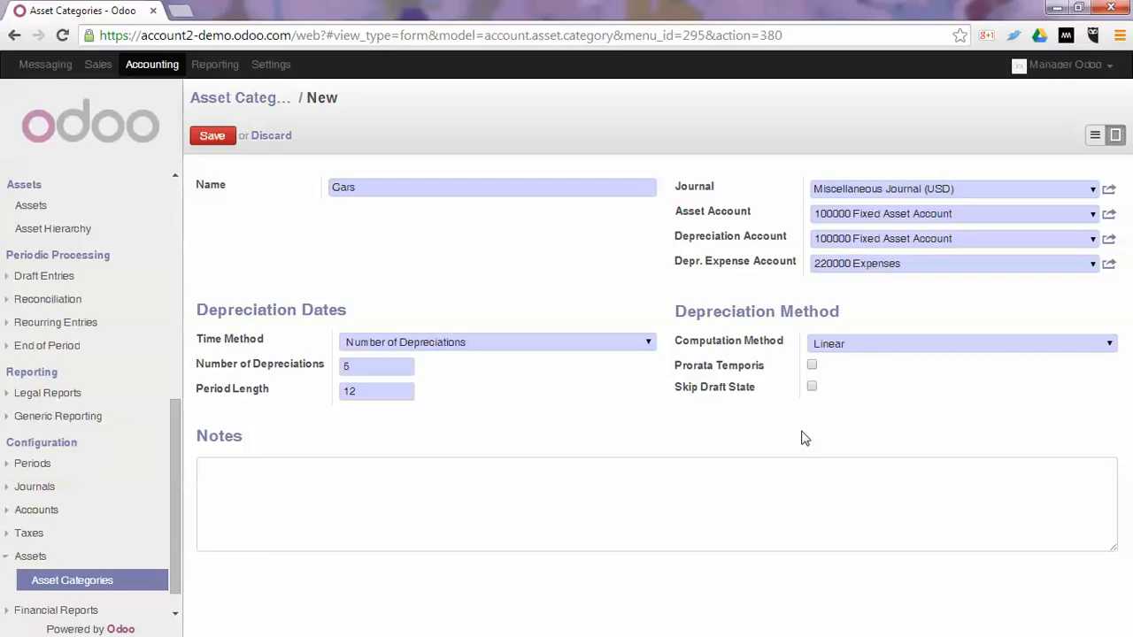
click(213, 136)
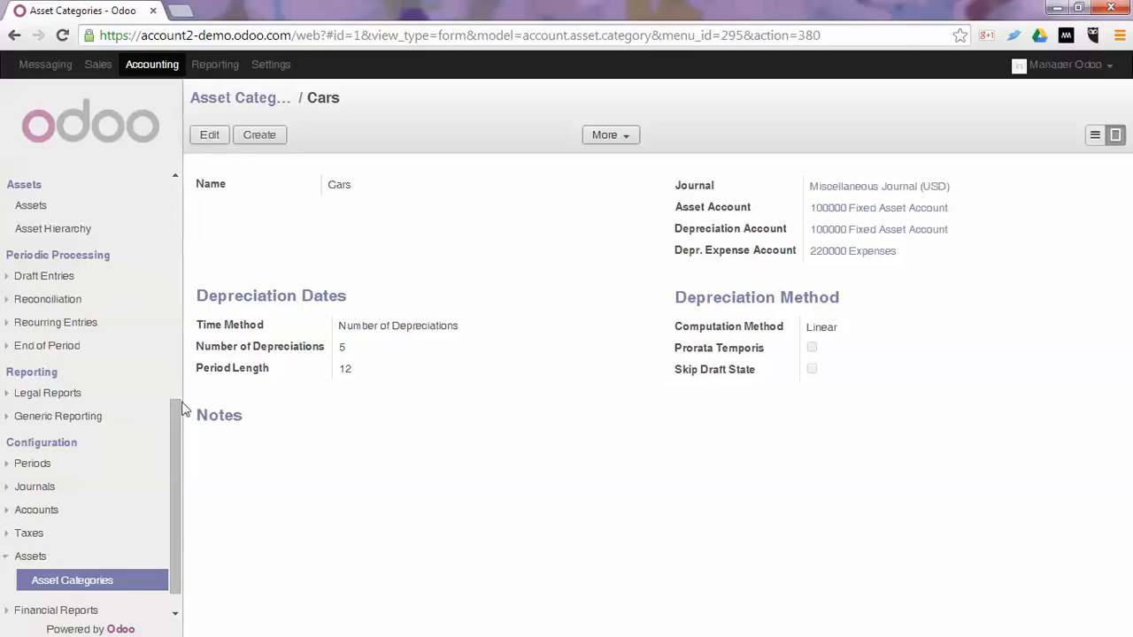
Step: Create a new accounting asset named CEO Car and assign it to the Cars category
drag(176, 413, 184, 342)
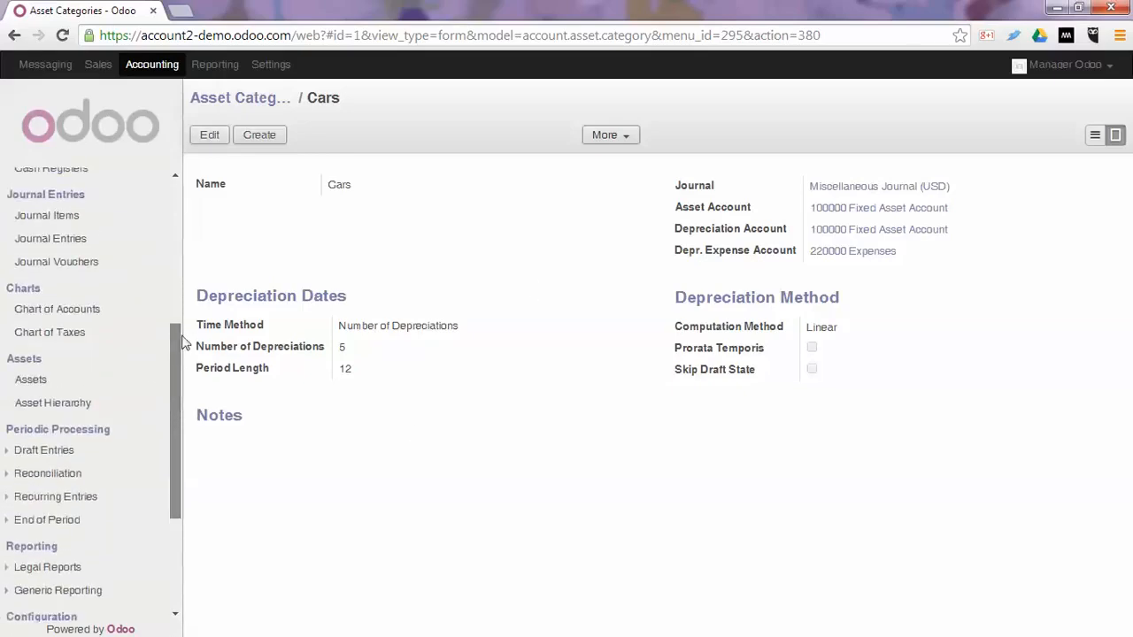
click(45, 380)
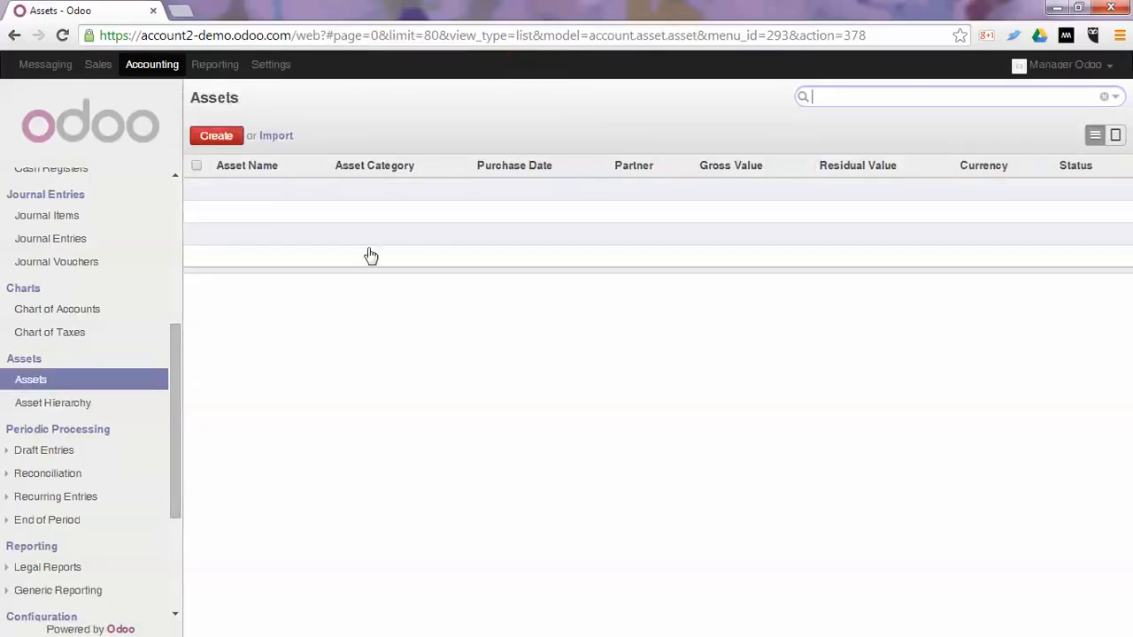
click(205, 136)
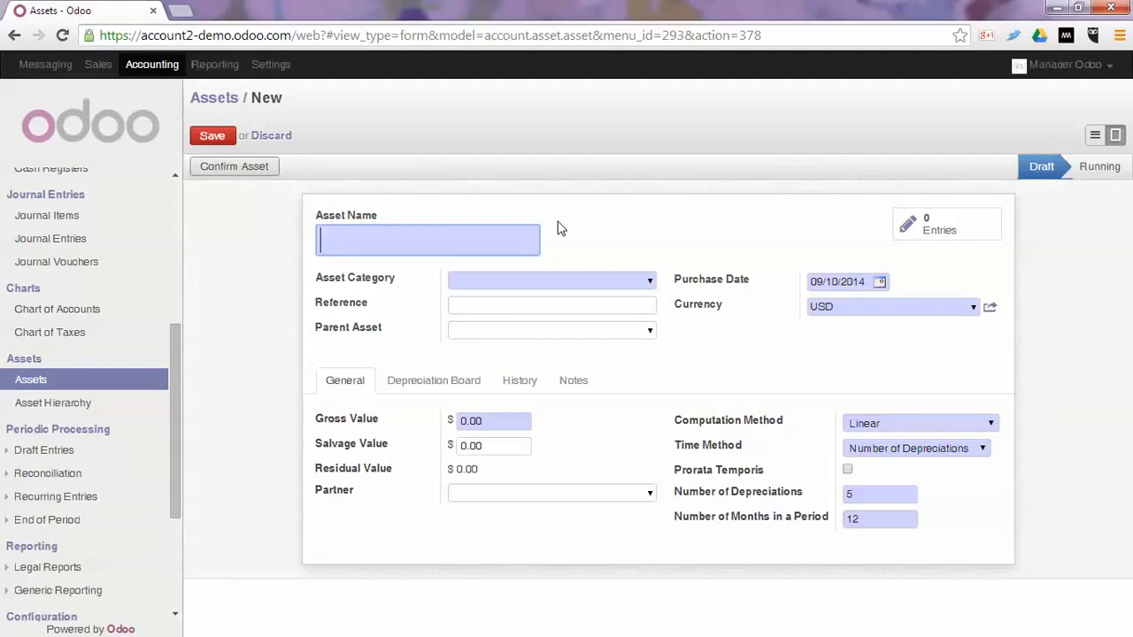
text(CEO Car)
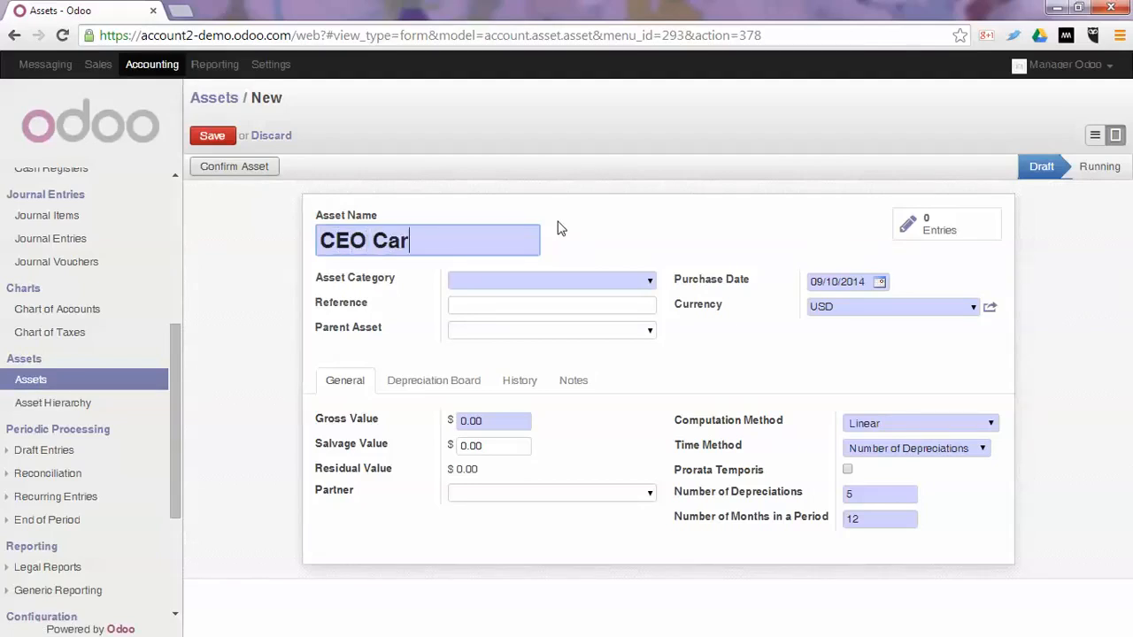
key(Tab)
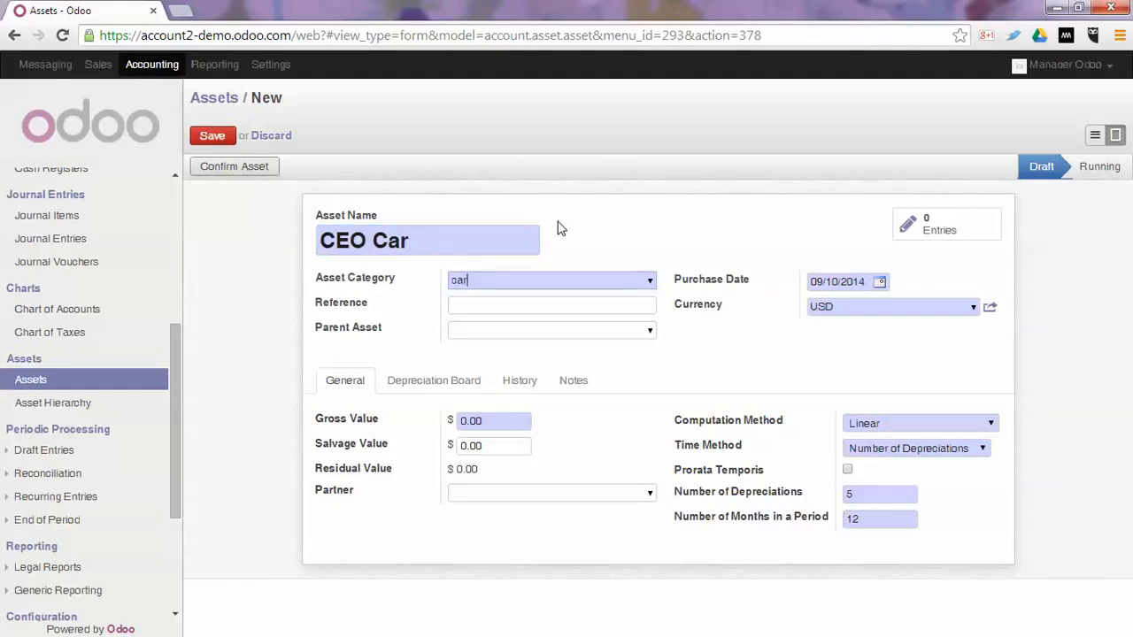
text(car)
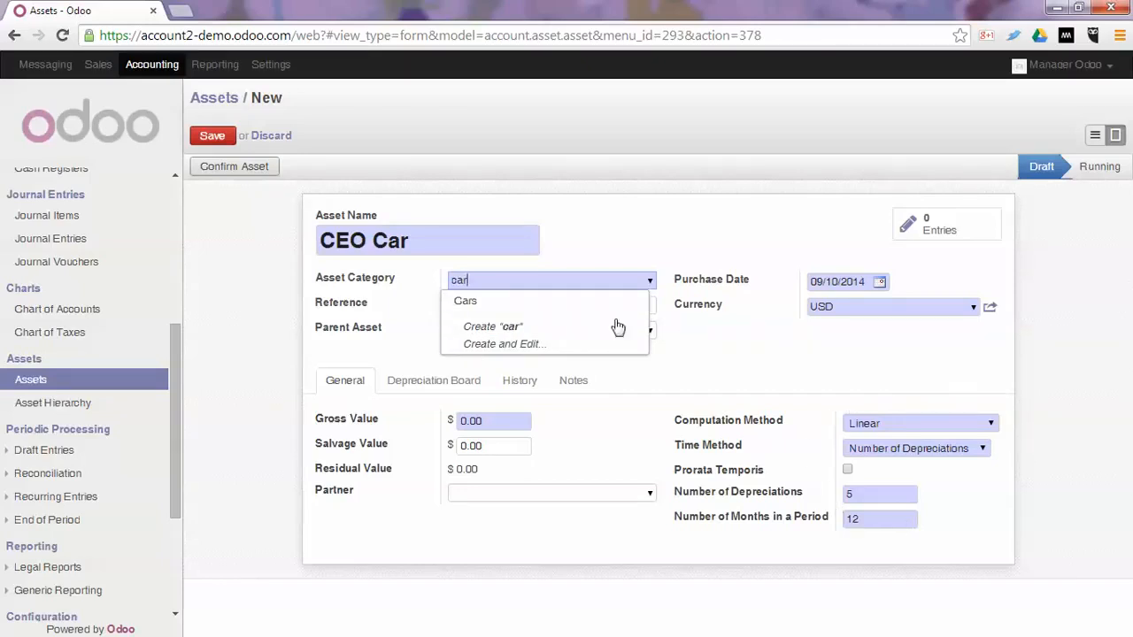
click(469, 301)
Step: Set the asset's reference to 1245 and look at the purchase date calendar without picking another date
click(460, 301)
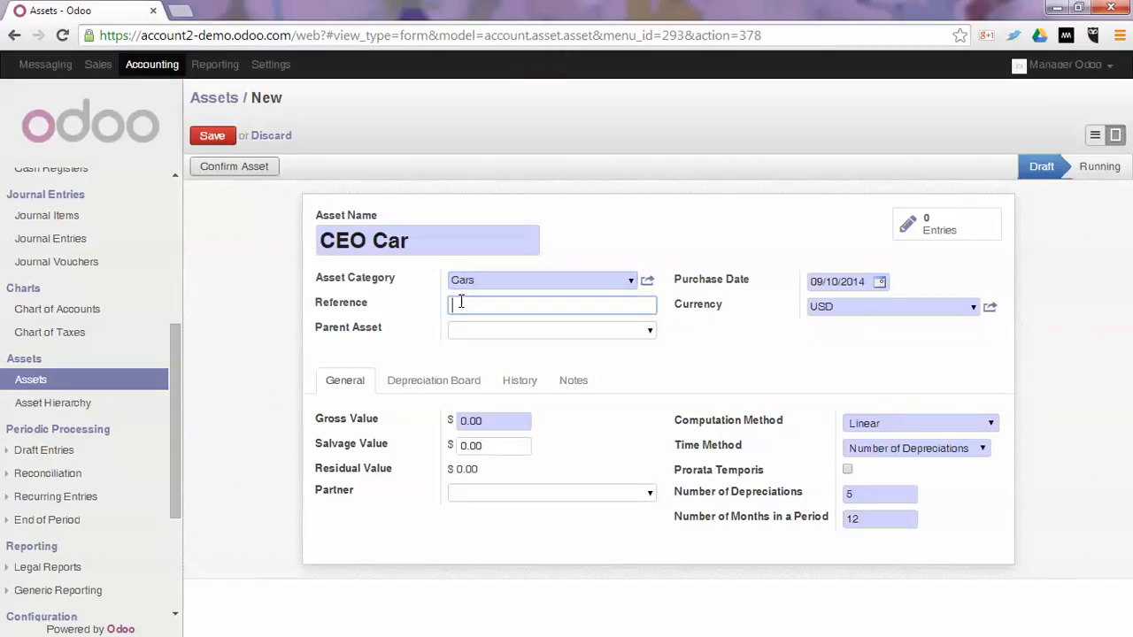
key(Tab)
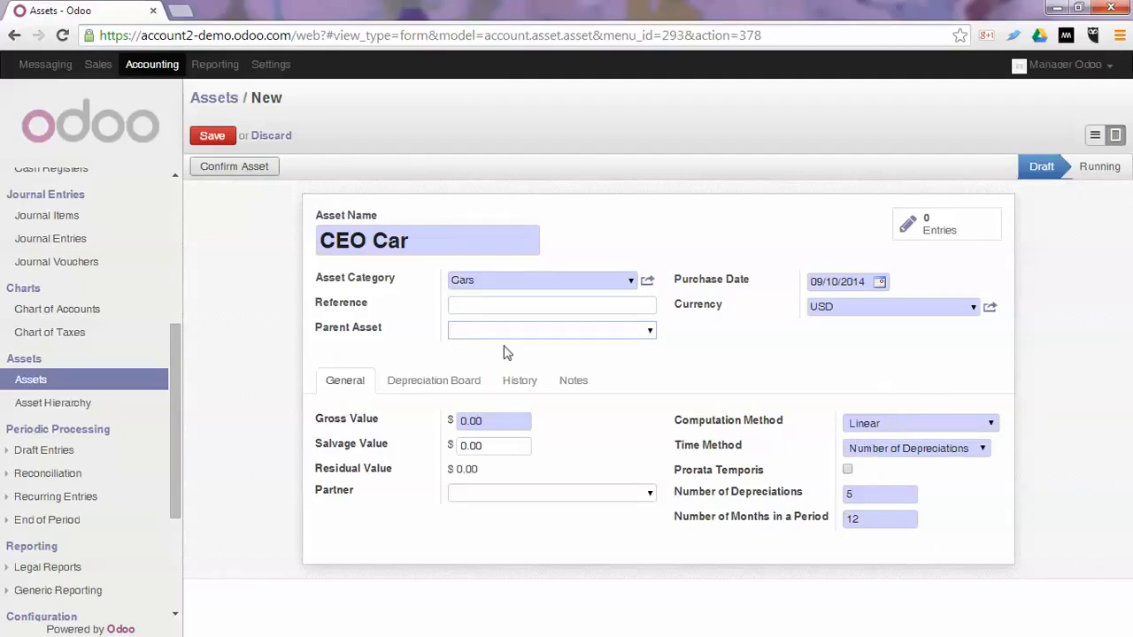
click(468, 307)
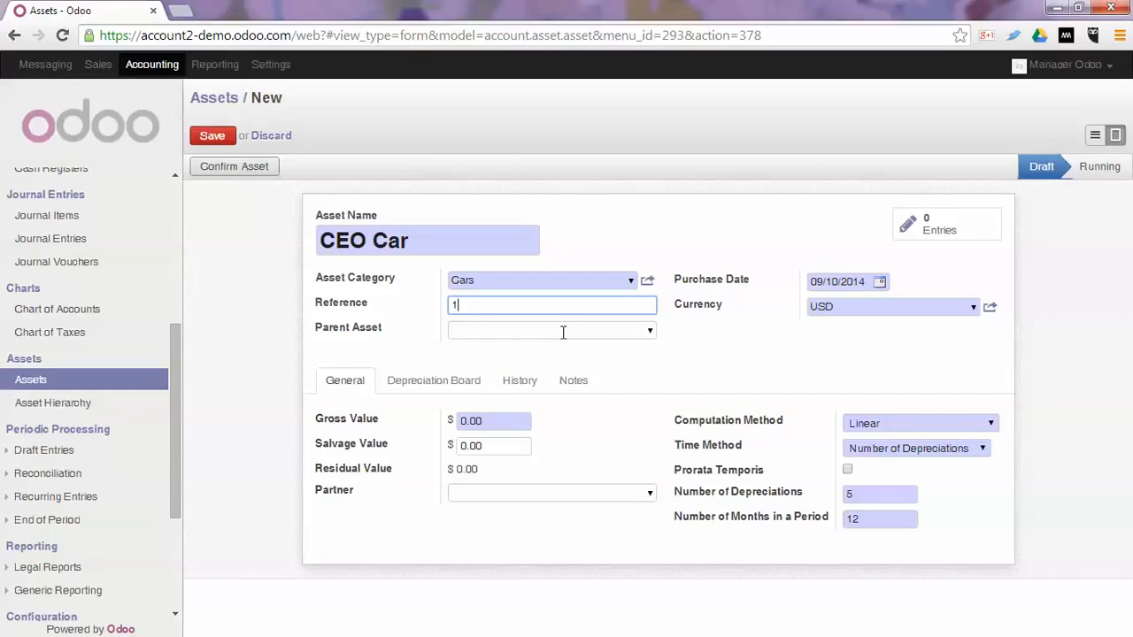
key(Tab)
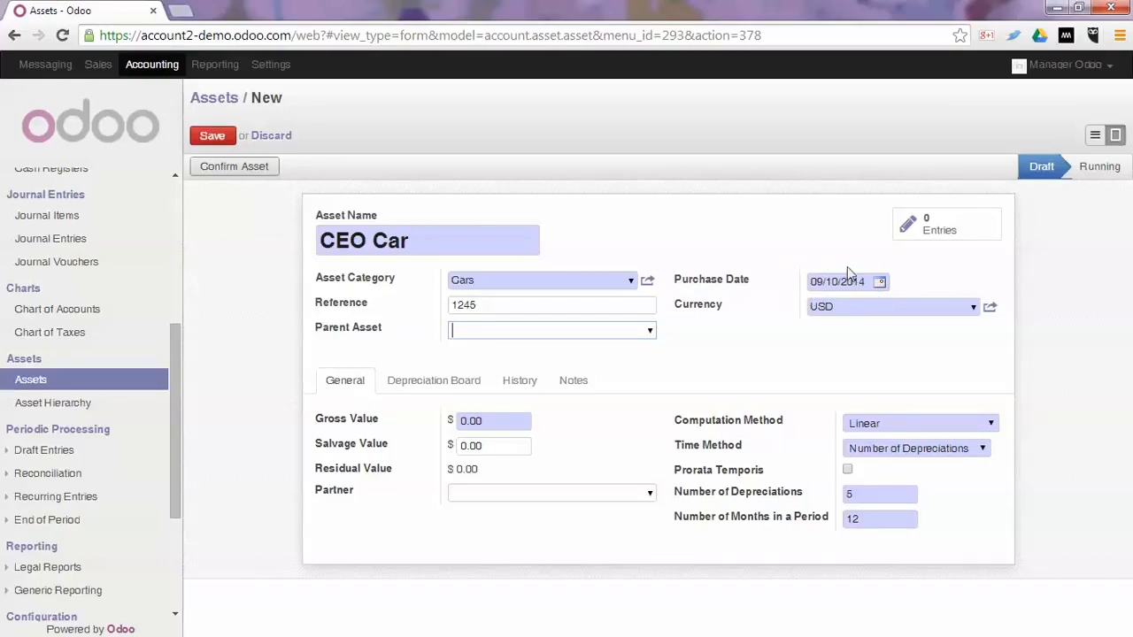
click(880, 283)
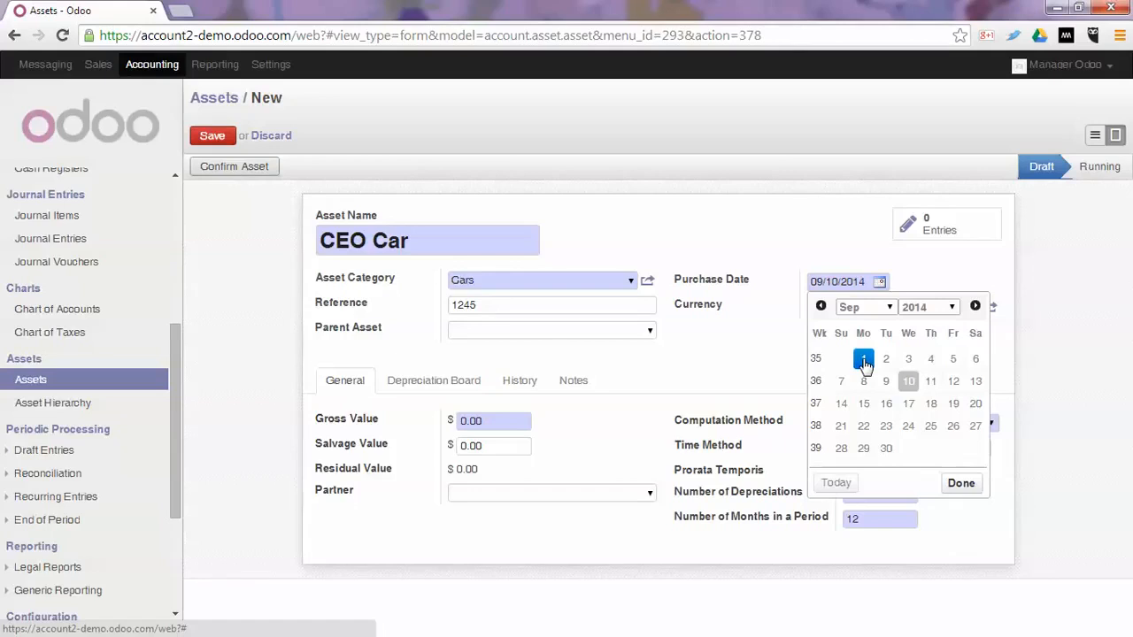
click(925, 275)
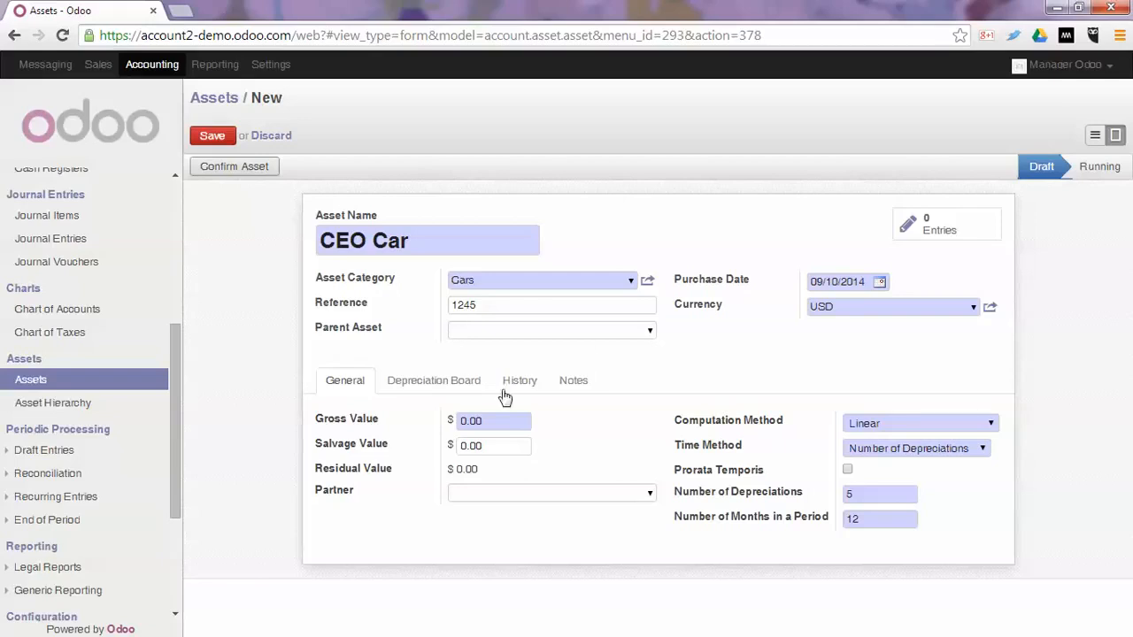
Step: Set the asset's gross value to 25000 and save the asset
click(502, 426)
text(25000)
key(Tab)
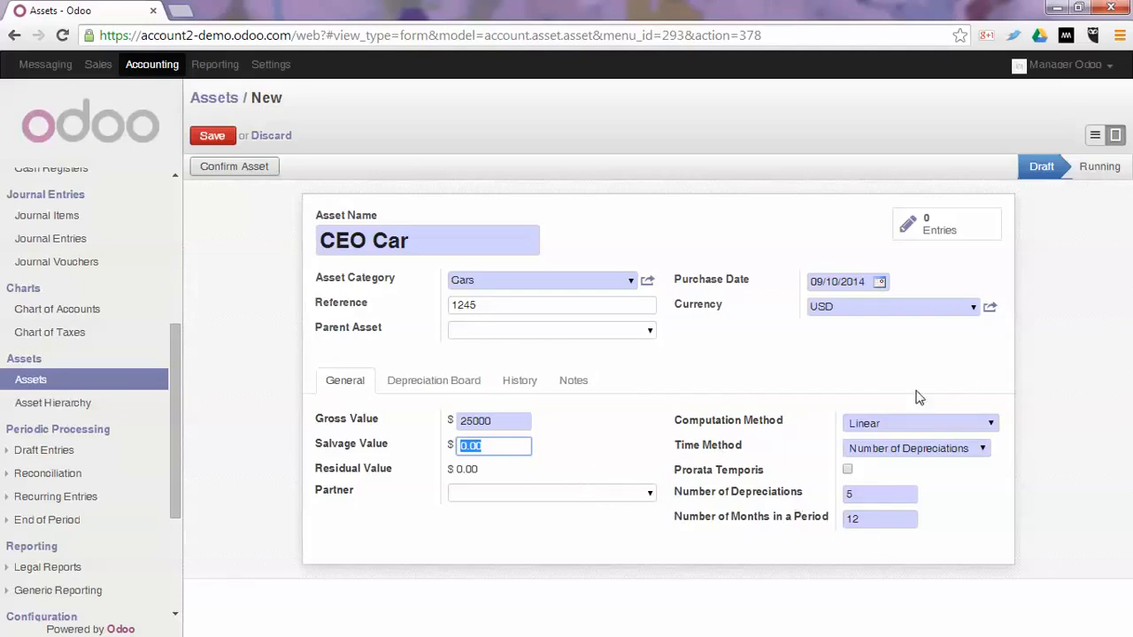
click(221, 141)
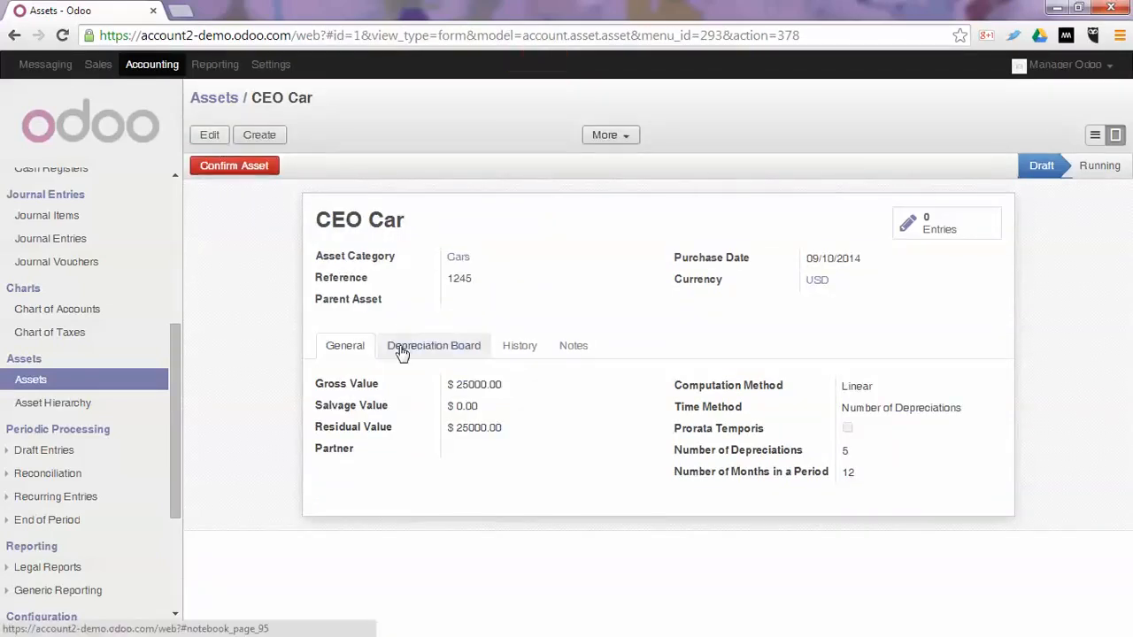
Step: Examine the CEO Car depreciation board and compare it with the asset's general depreciation settings
click(400, 351)
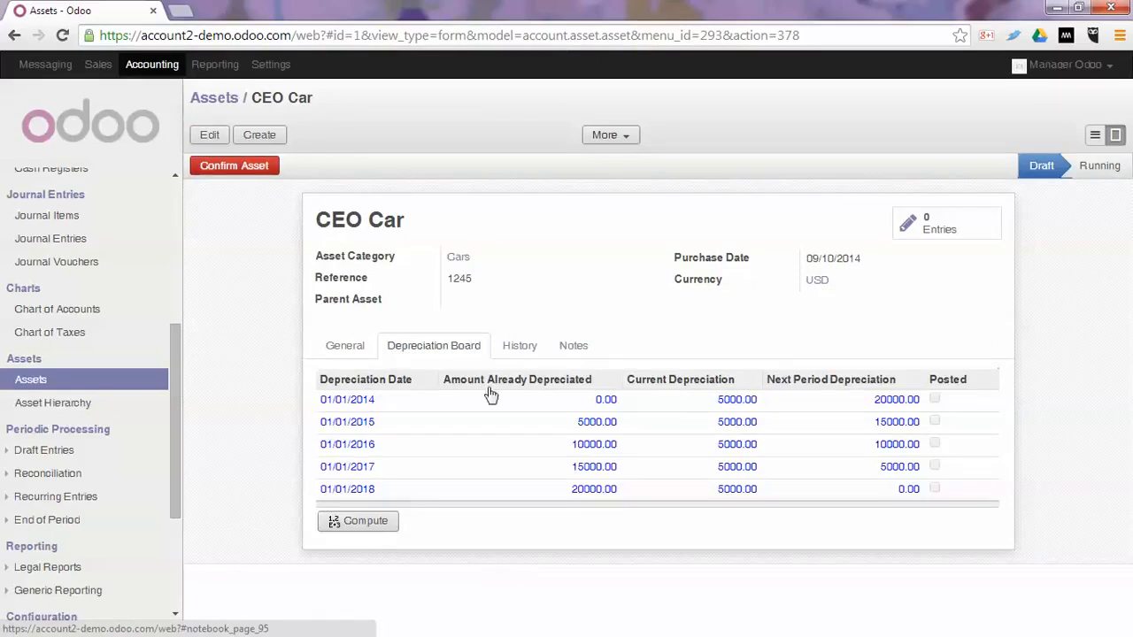
click(371, 348)
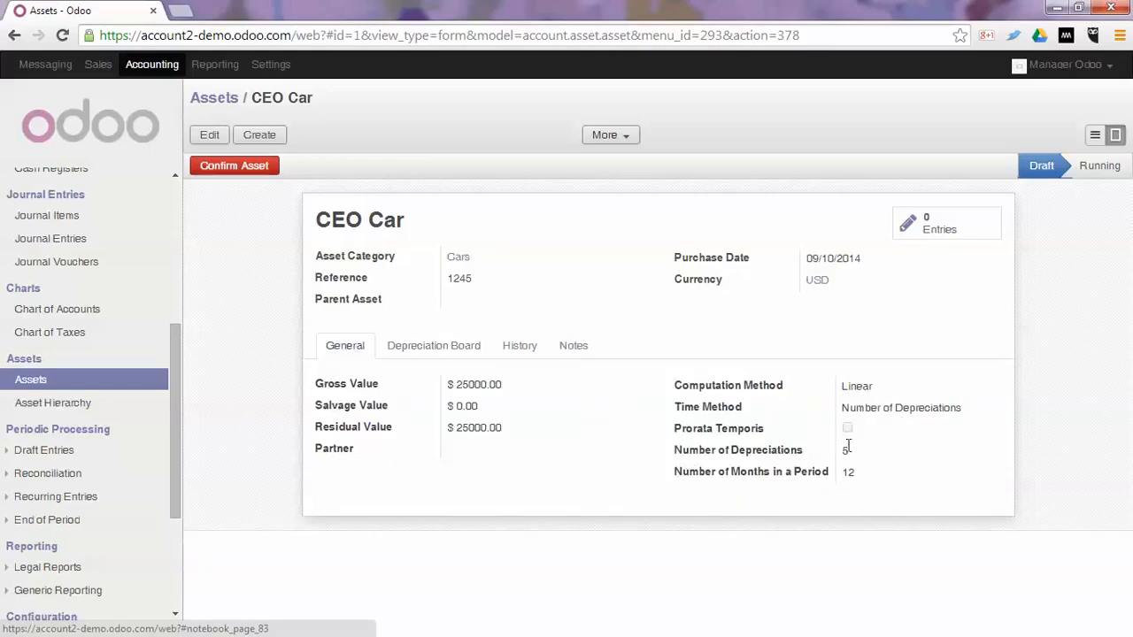
click(394, 349)
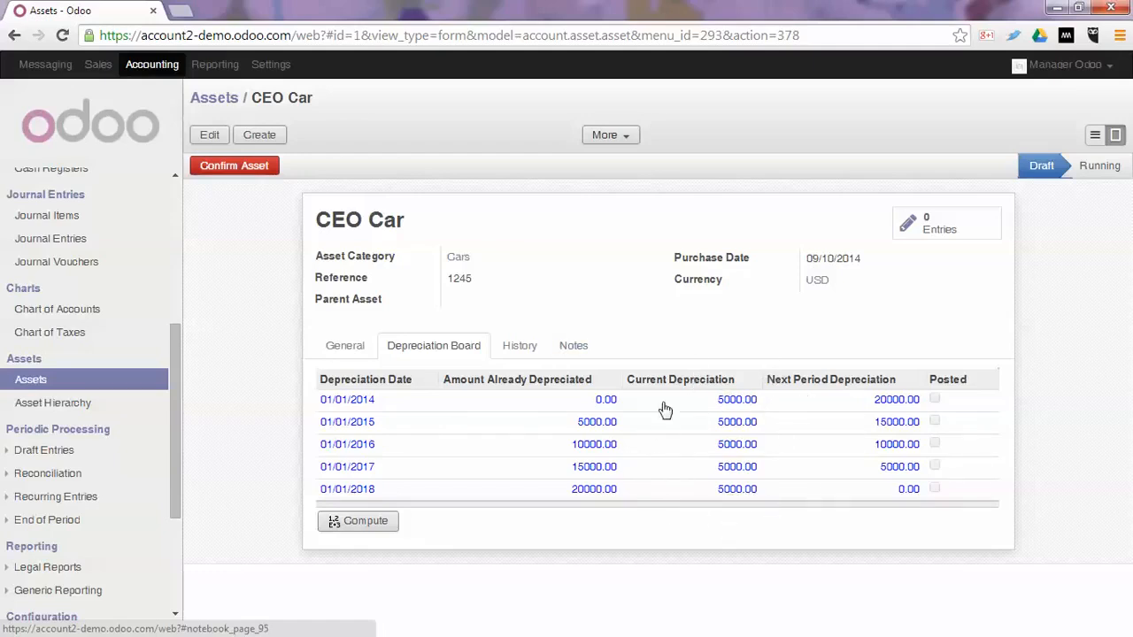
Step: Inspect the 01/01/2015 depreciation line of the CEO Car in edit mode, discard the line dialog and save the asset
click(209, 137)
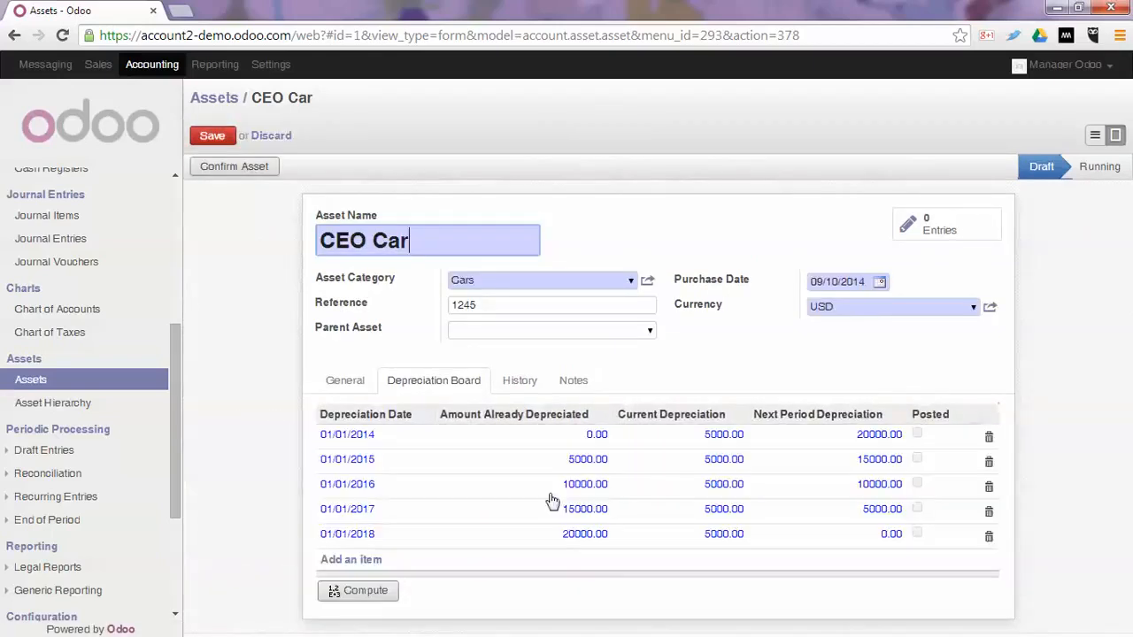
click(584, 462)
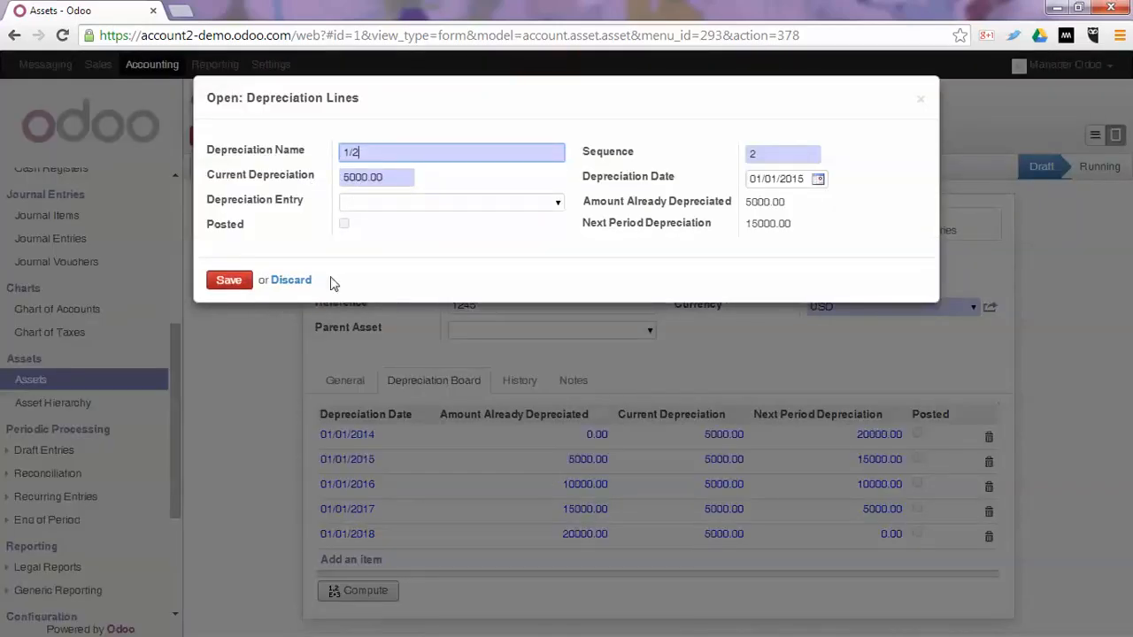
click(292, 280)
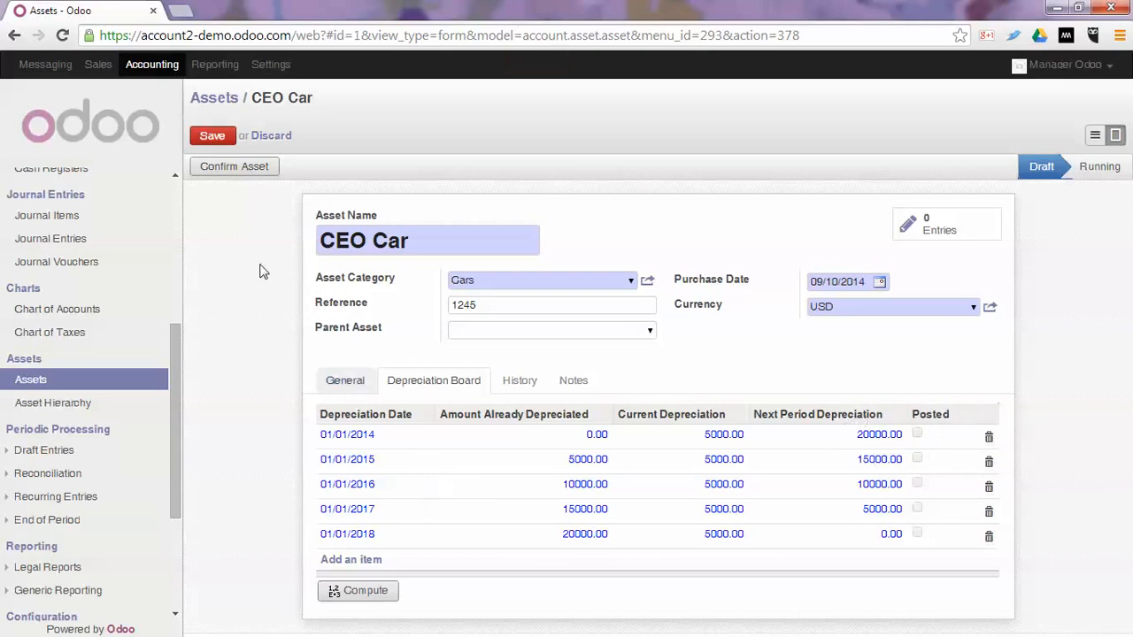
click(213, 137)
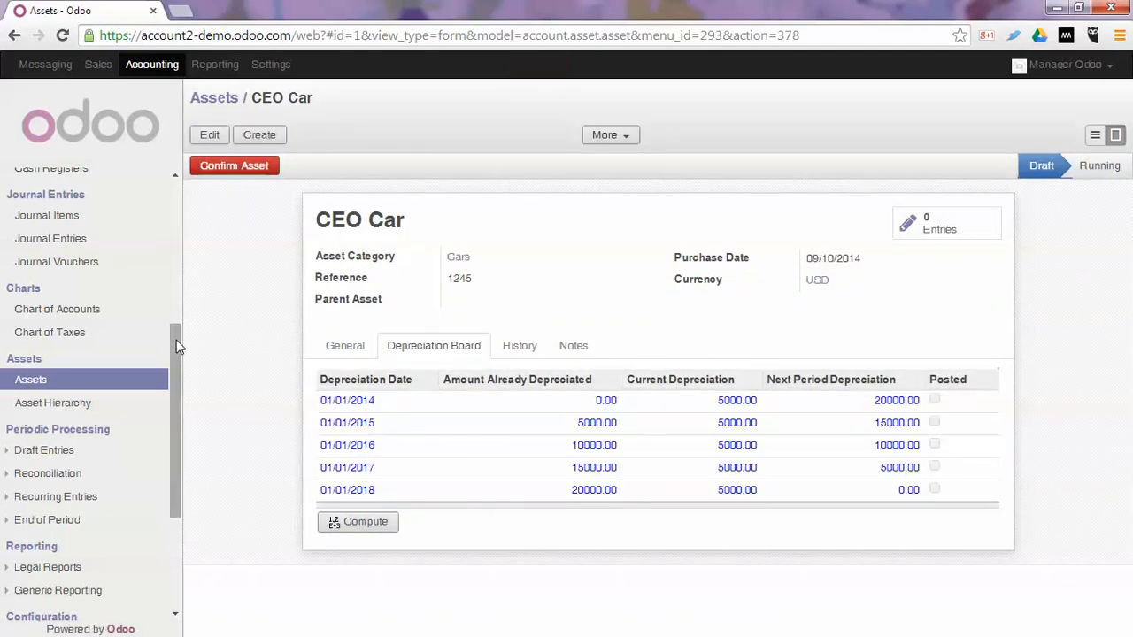
Step: Duplicate the paid Blue Hotel supplier invoice as a new draft
scroll(175, 239, up, 2)
scroll(175, 239, up, 3)
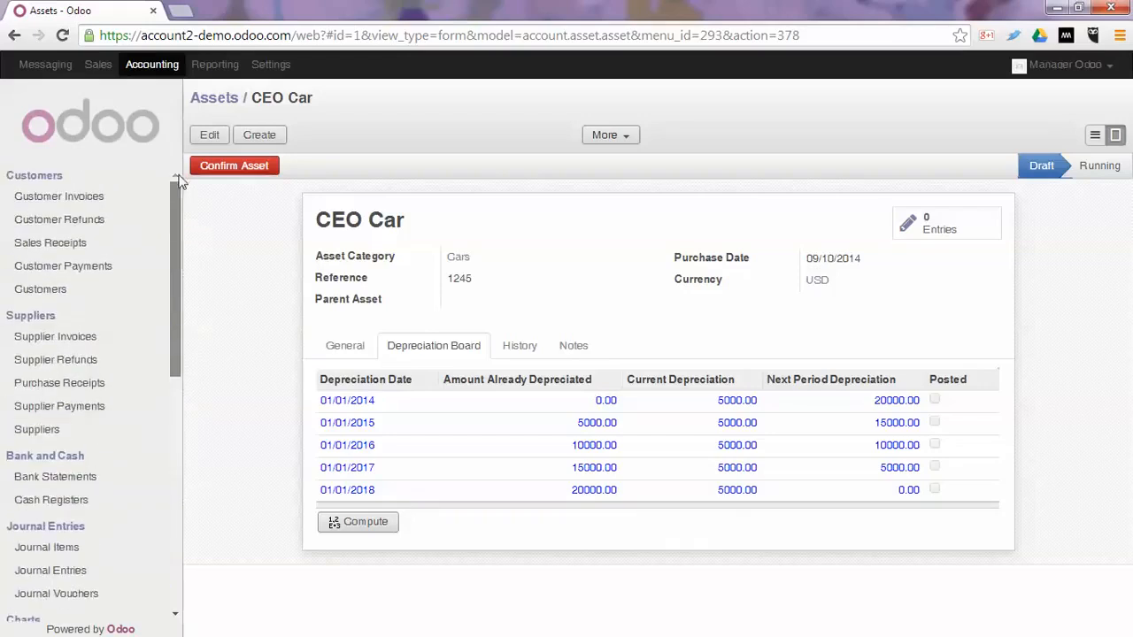
click(89, 341)
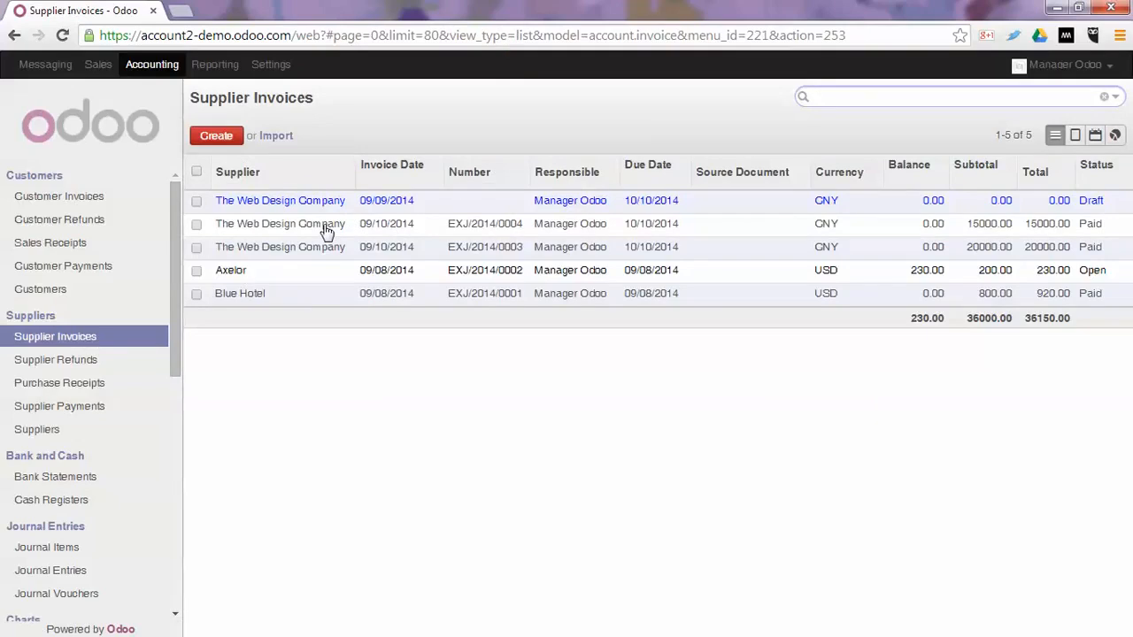
click(310, 292)
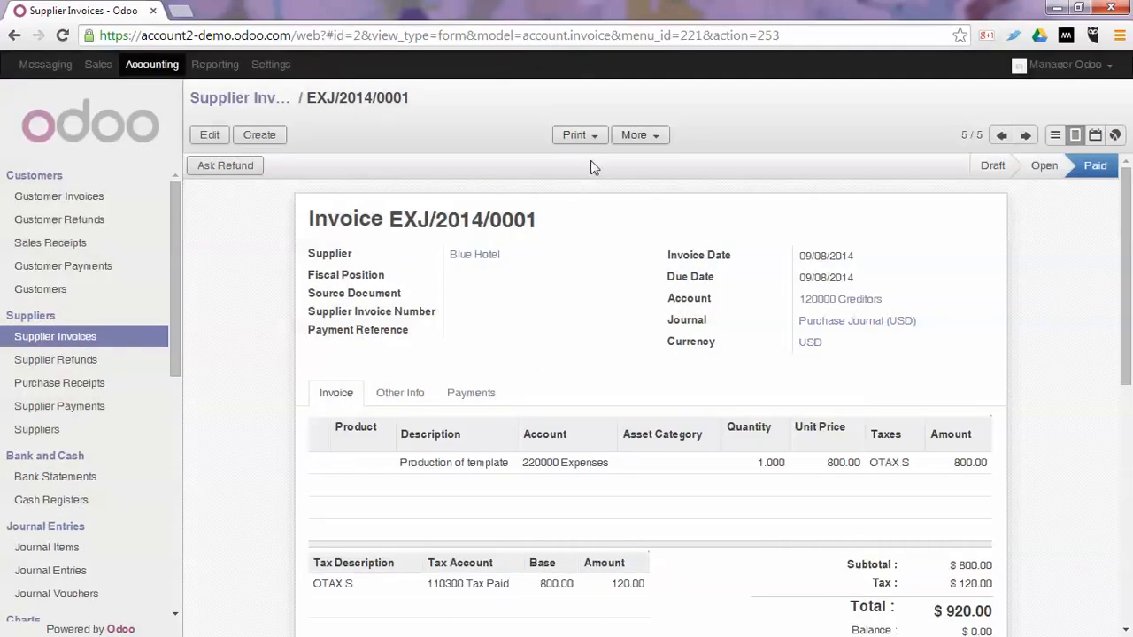
click(635, 137)
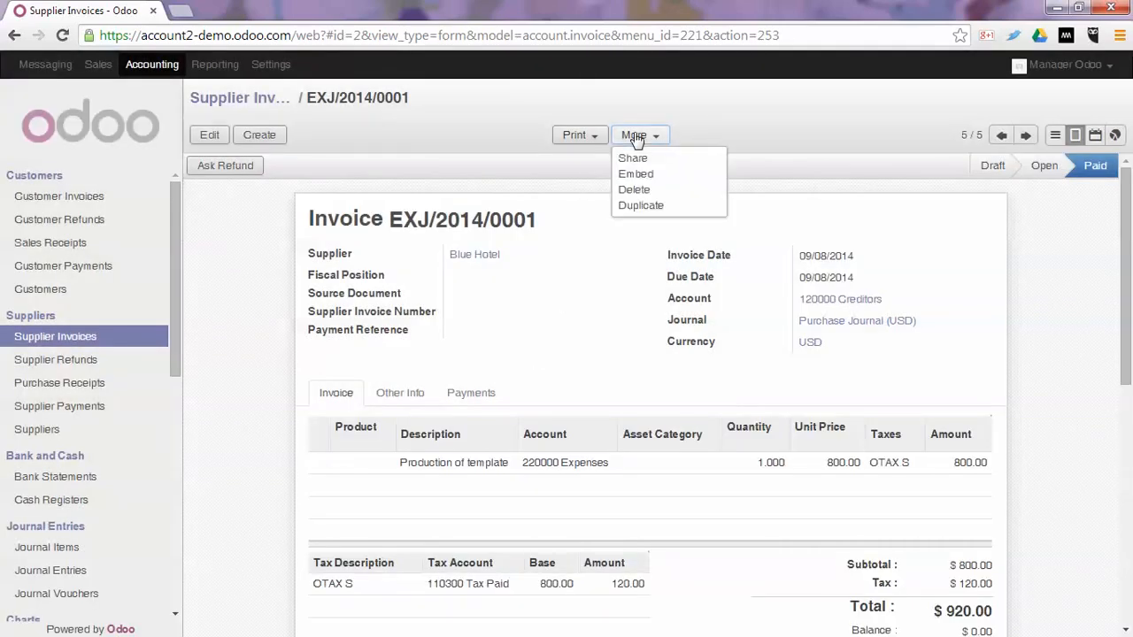
click(637, 206)
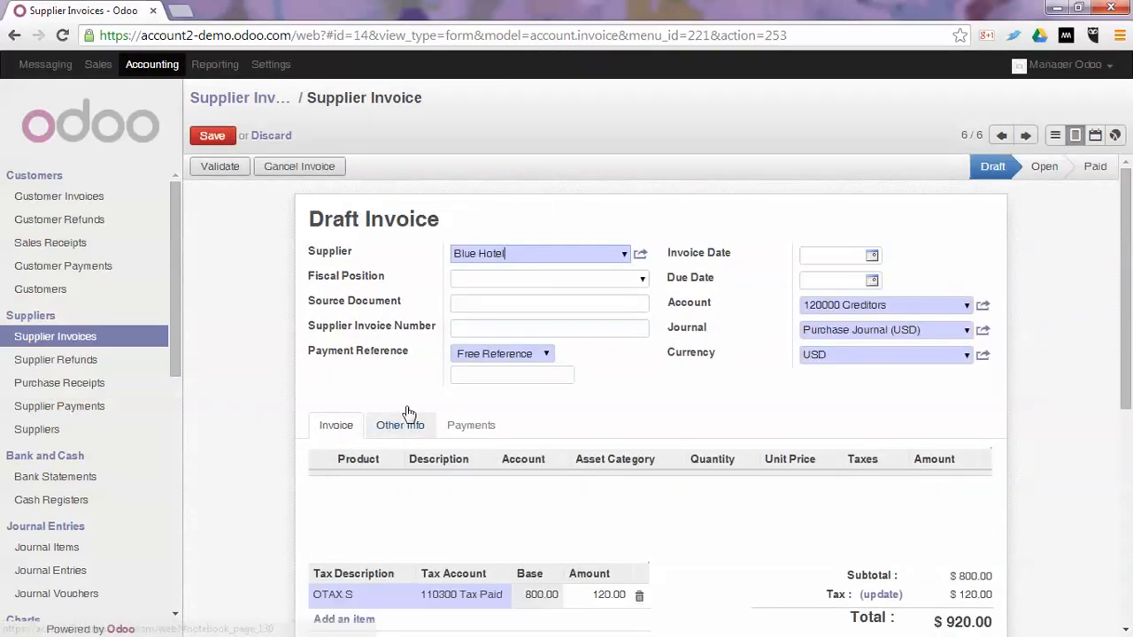
Step: Change the description of the draft invoice's line to Sales Manager Car
key(Tab)
key(Tab)
key(Tab)
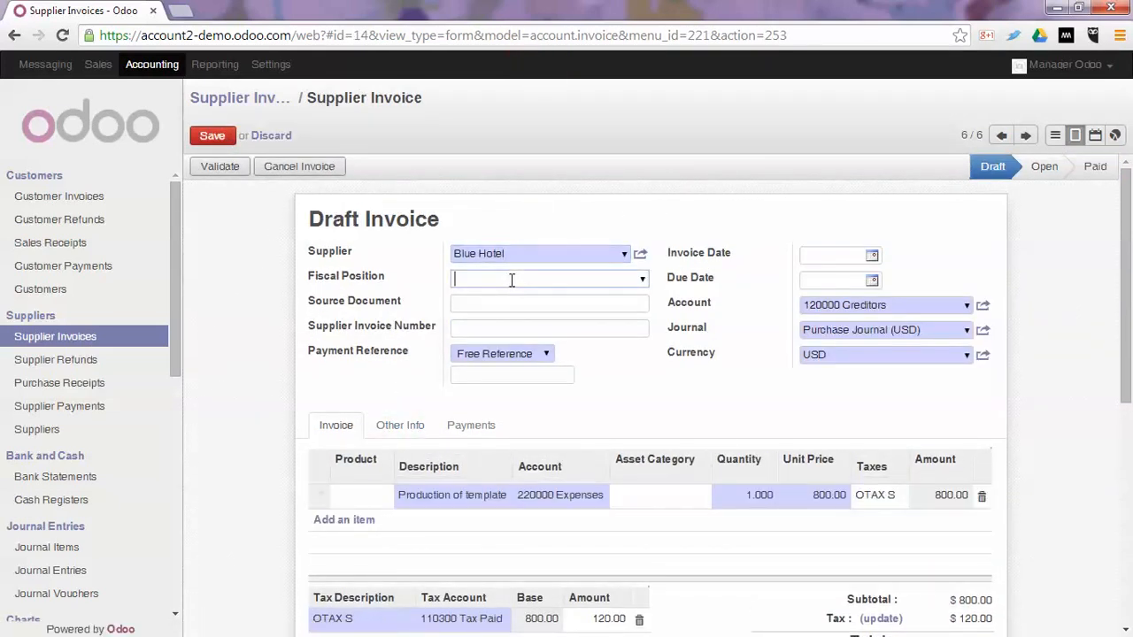
click(439, 506)
drag(397, 494, 438, 494)
drag(540, 500, 553, 500)
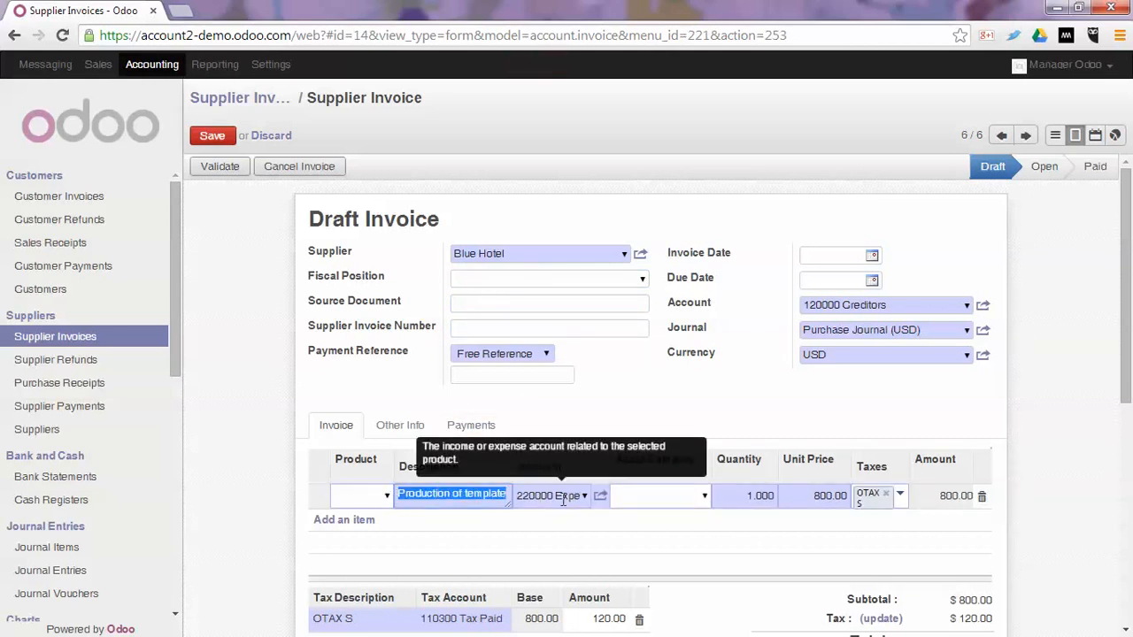
text(Sales Manager Car)
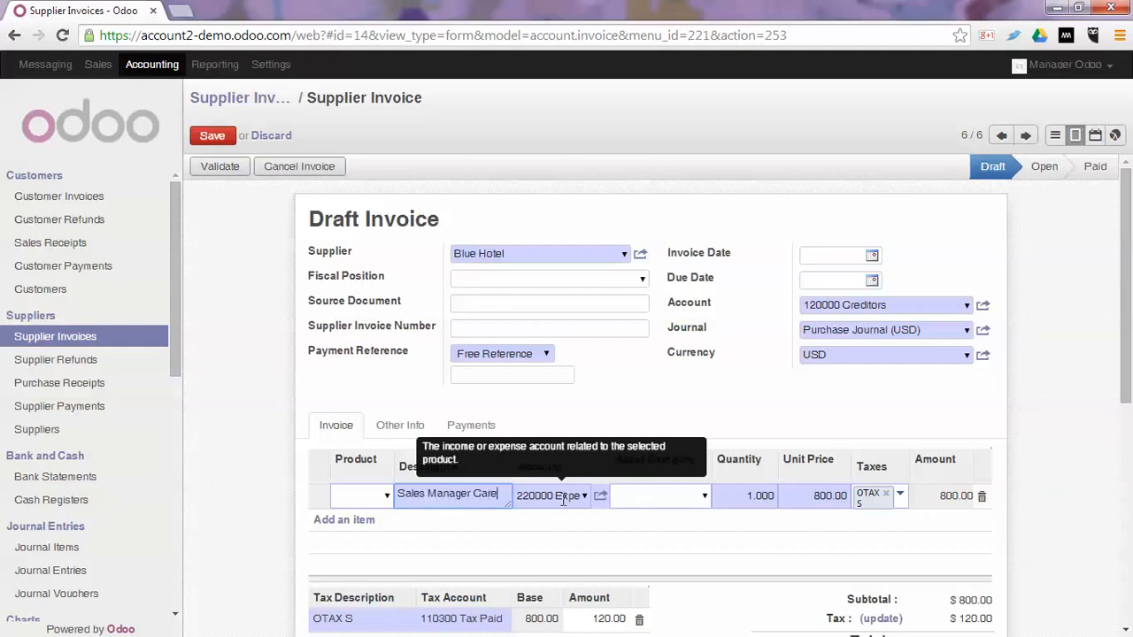
key(Tab)
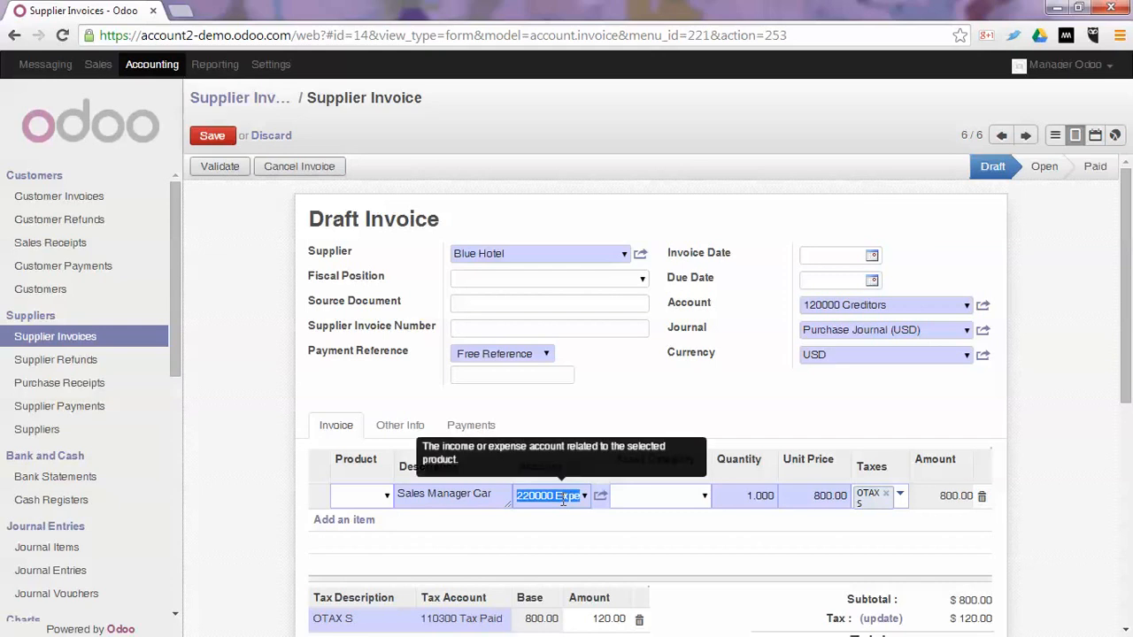
Step: Assign the invoice line to the 100000 Fixed Asset Account and the Cars asset category
text(fixe)
key(Down)
key(Tab)
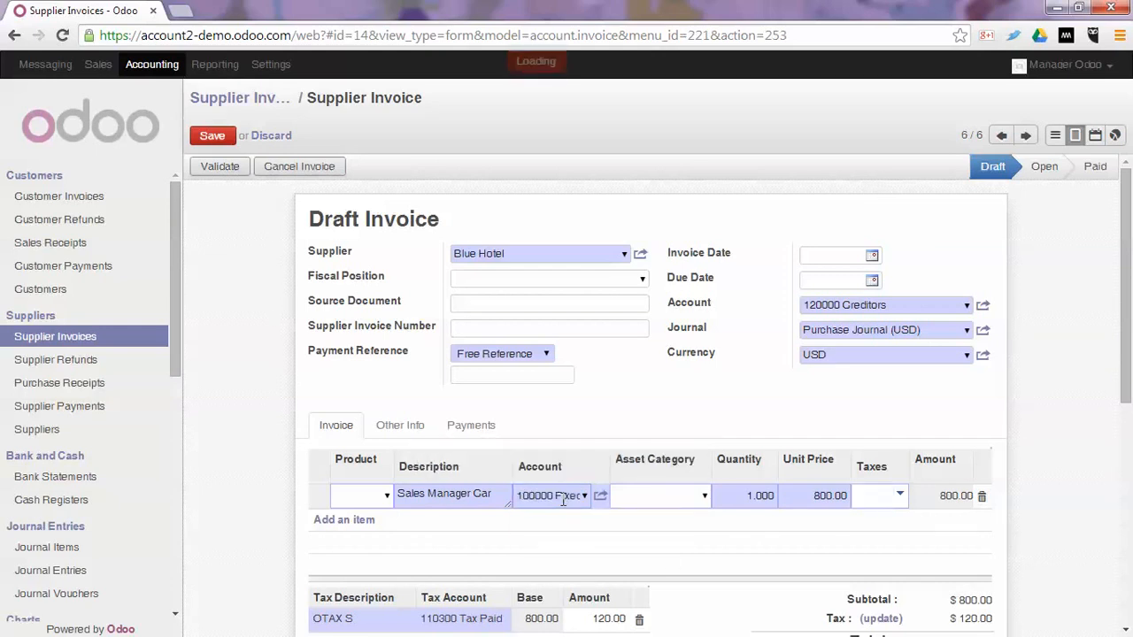
text(car)
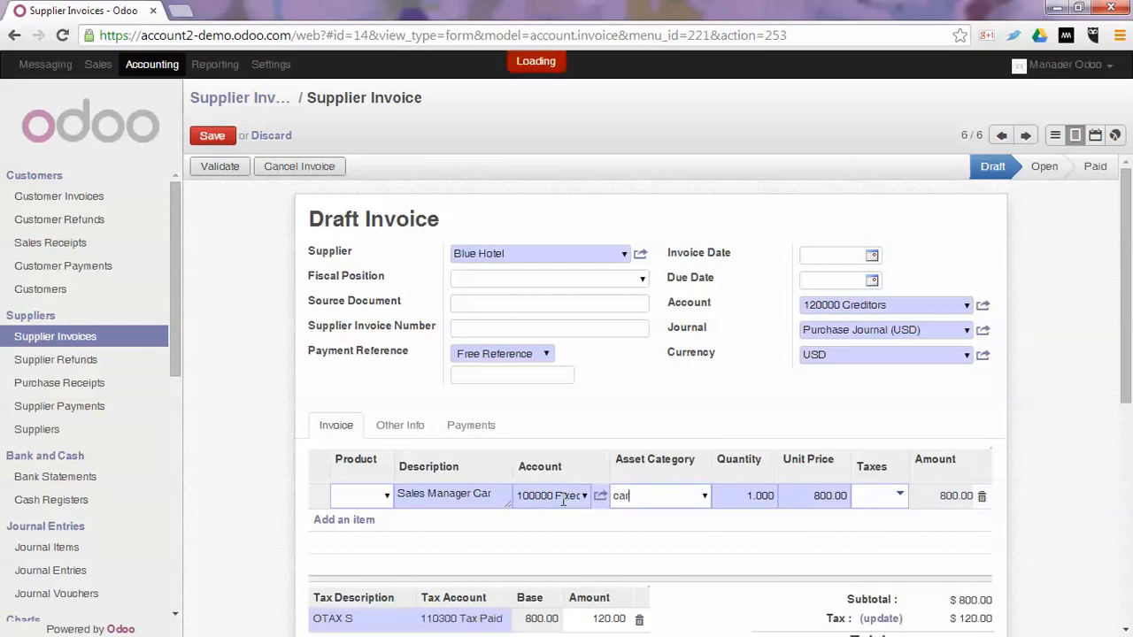
click(646, 522)
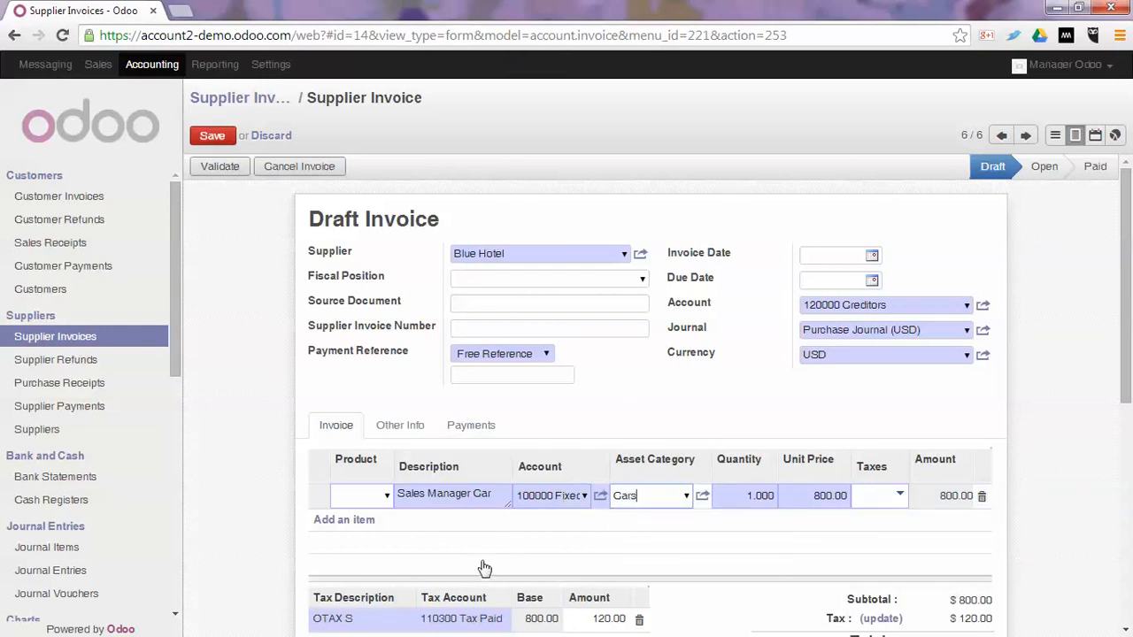
Step: Set the invoice line's unit price to 15000 and save the draft invoice
key(Tab)
key(Tab)
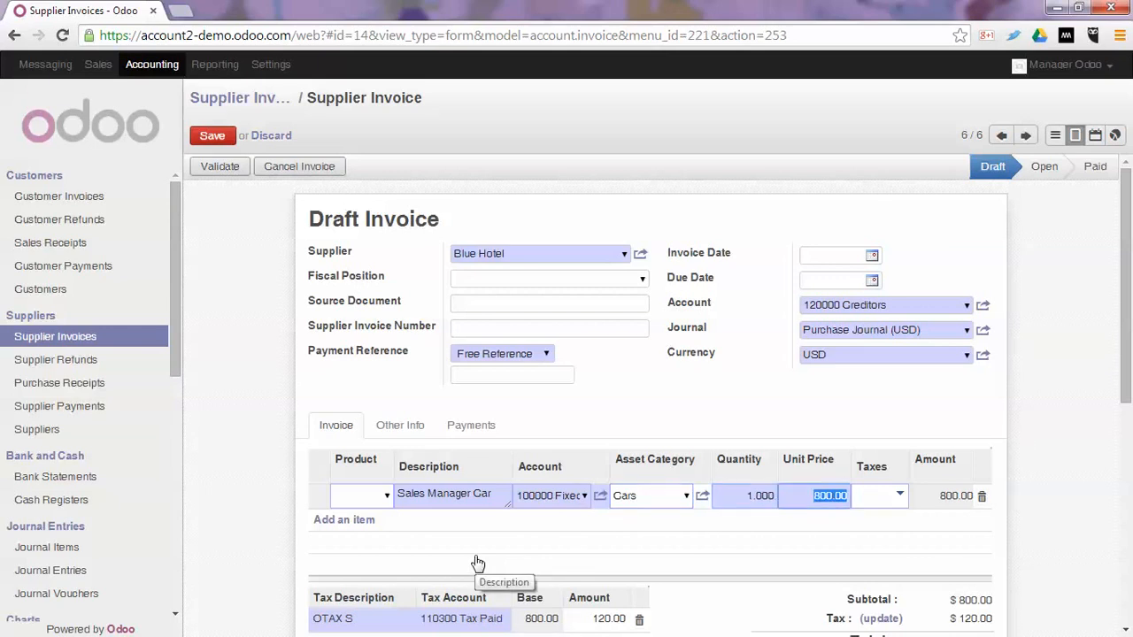
text(15000)
key(Tab)
click(221, 139)
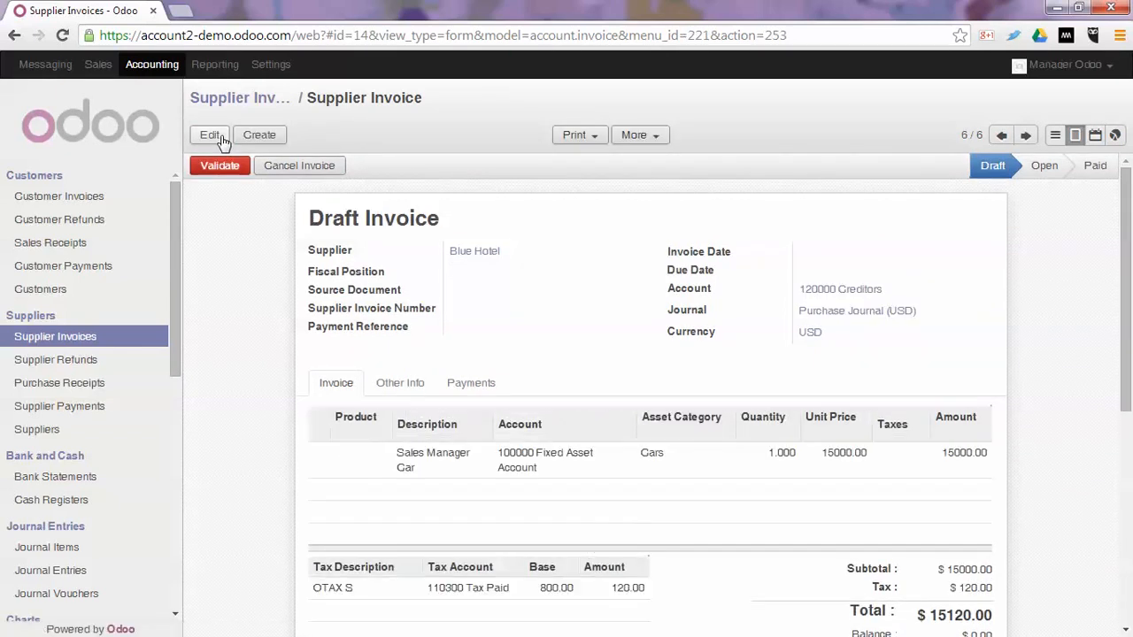
Step: Update the draft invoice's tax computation, then save and validate the invoice
click(210, 136)
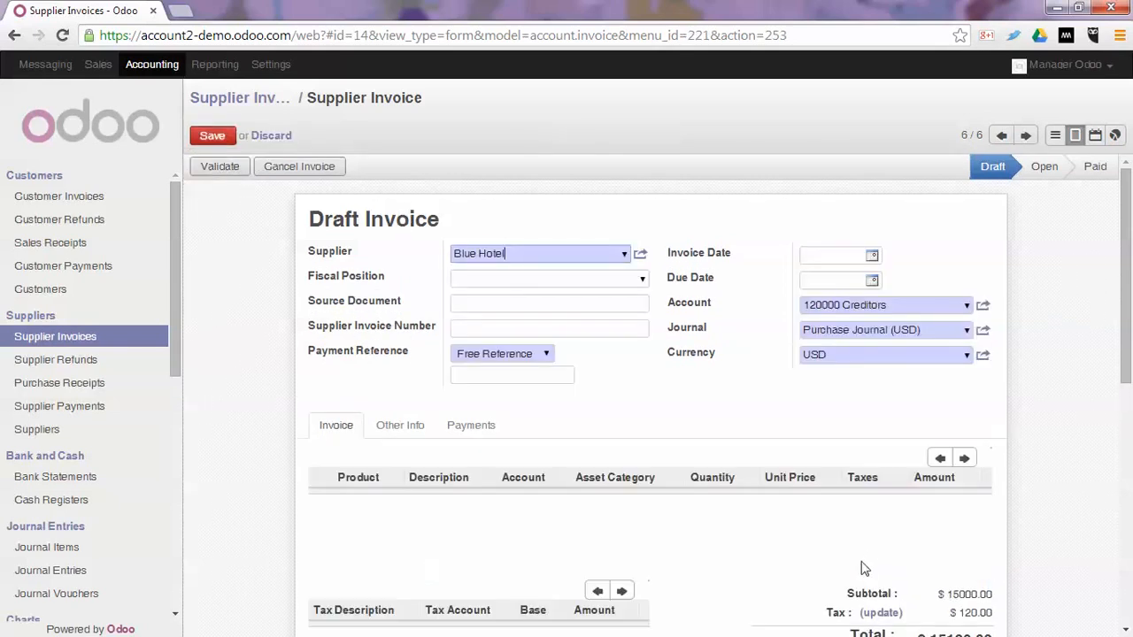
click(878, 629)
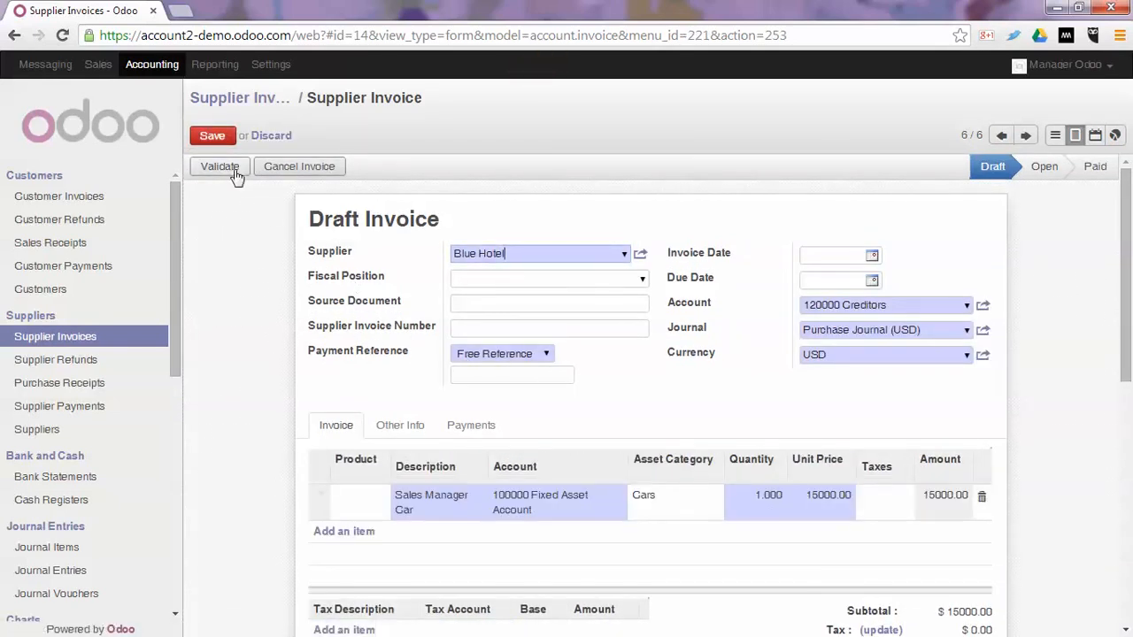
click(212, 138)
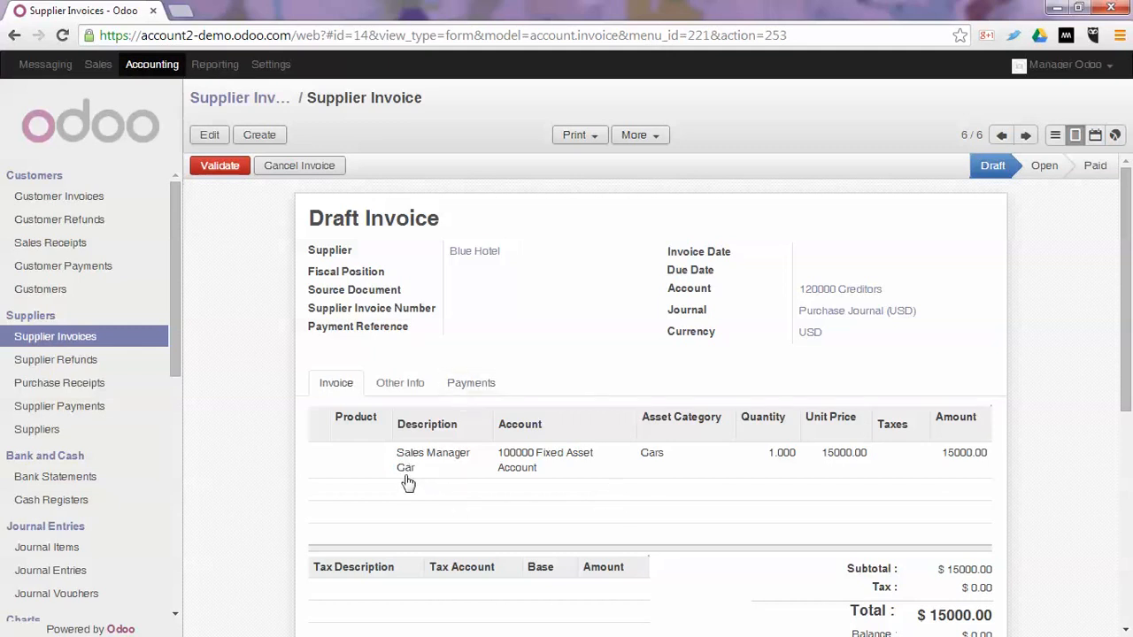
click(220, 166)
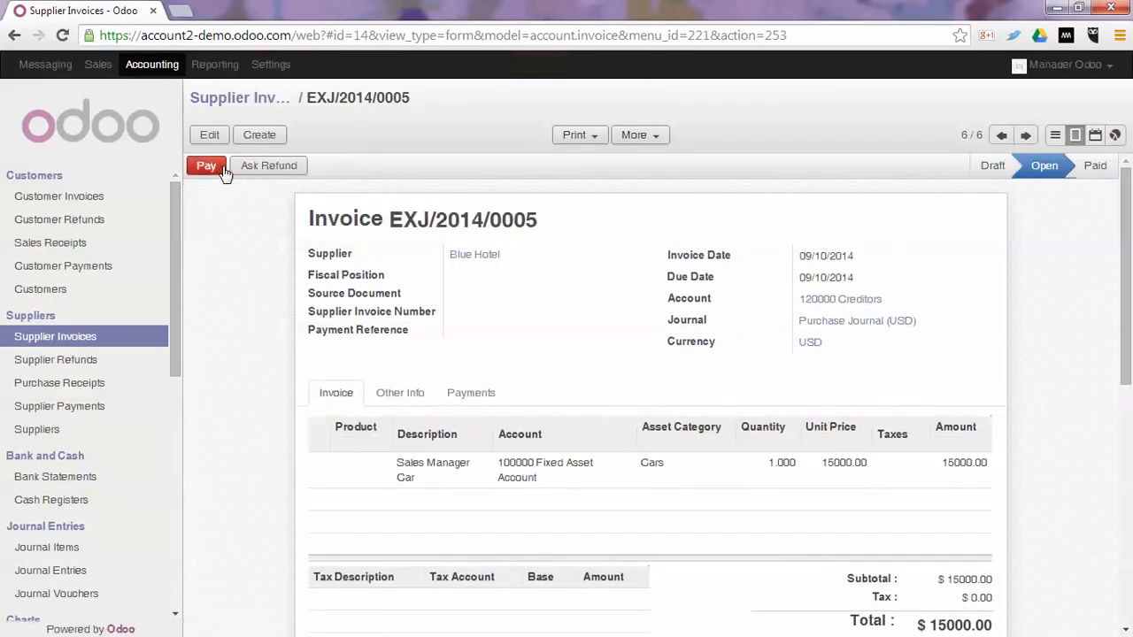
Step: Open the Sales Manager Car asset from the assets list and examine its depreciation board and general settings
drag(173, 356, 182, 496)
click(37, 423)
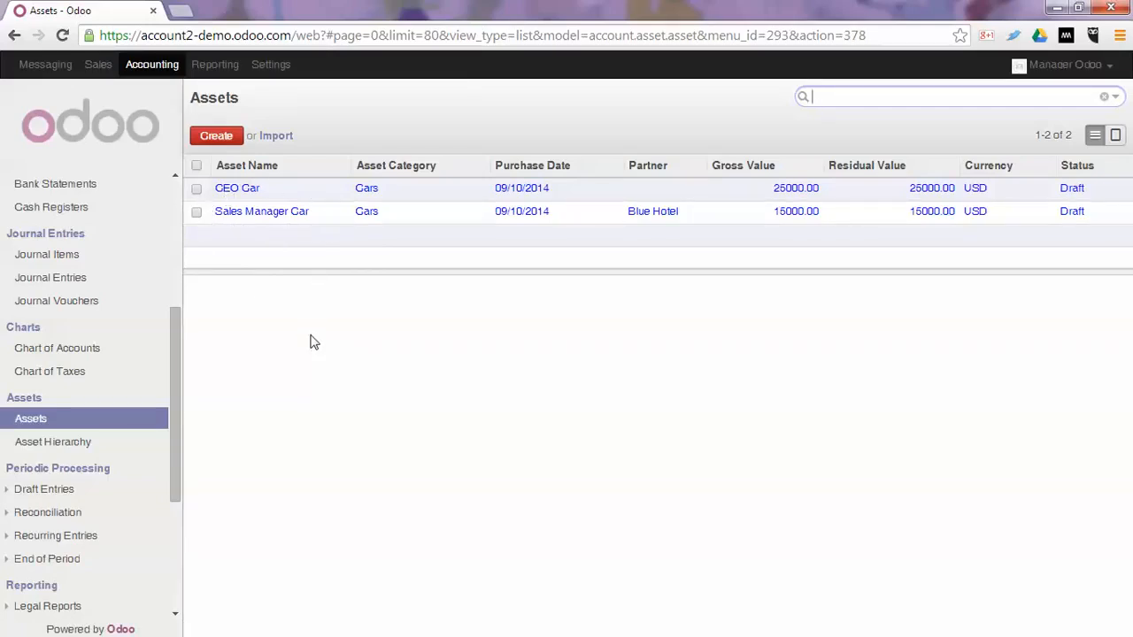
click(262, 212)
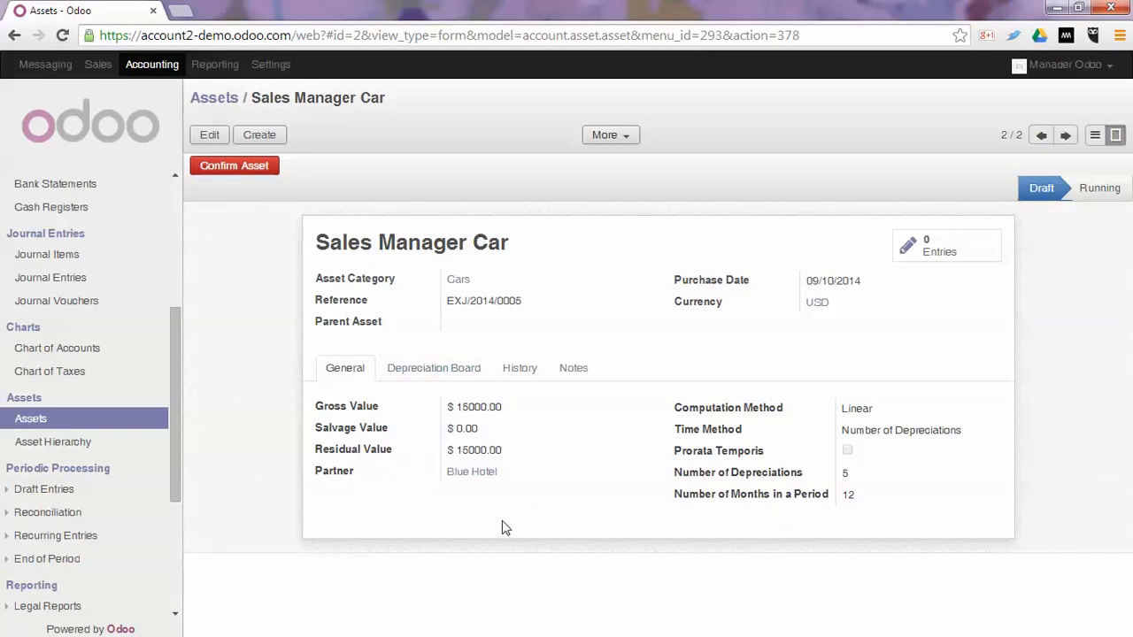
click(434, 365)
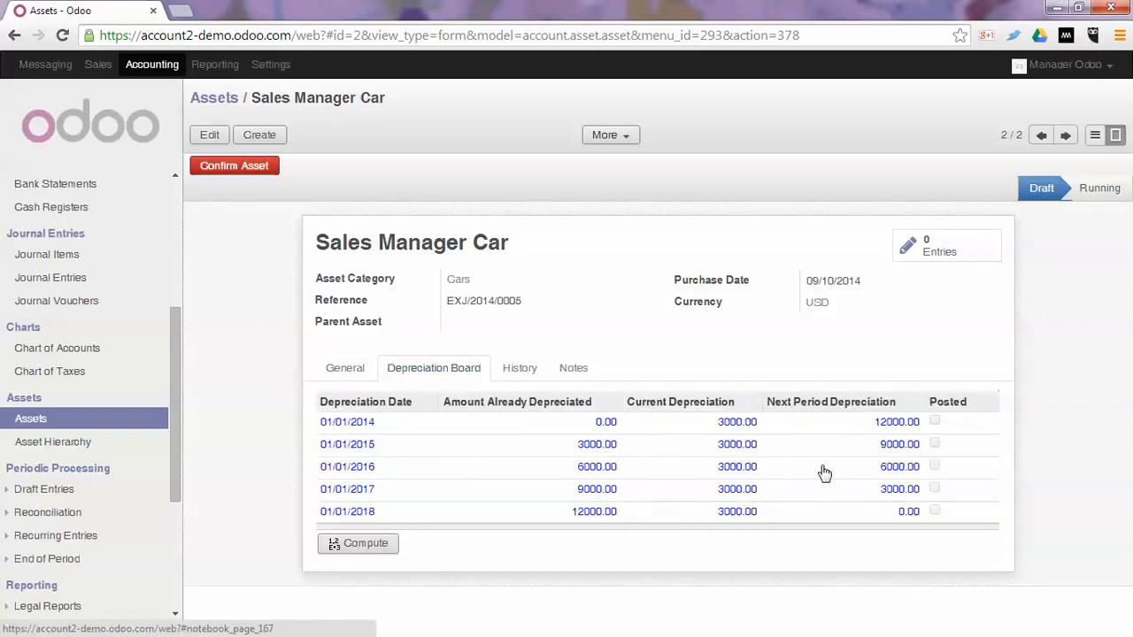
click(345, 367)
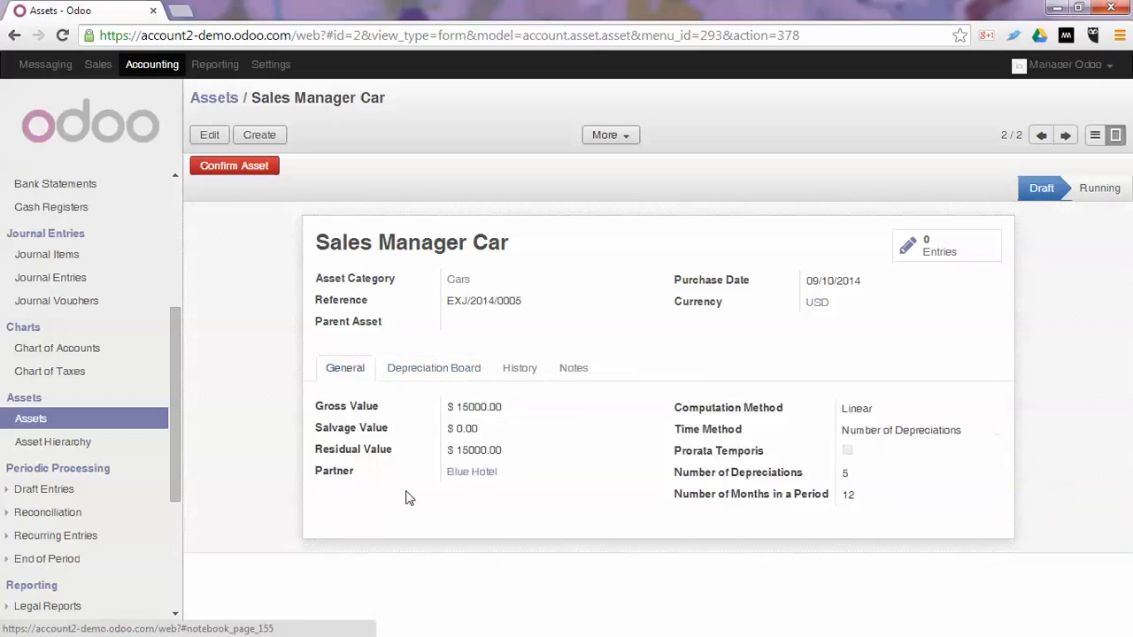
Step: Set the Sales Manager Car's number of depreciations to 60 and its months per period to 1, and save
click(209, 135)
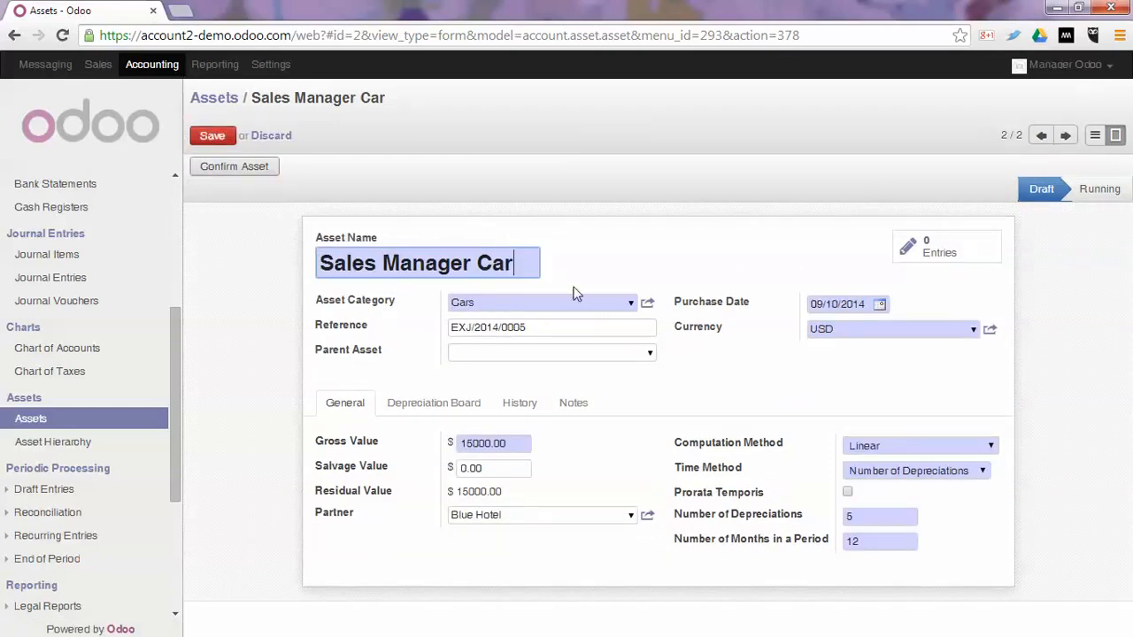
click(807, 518)
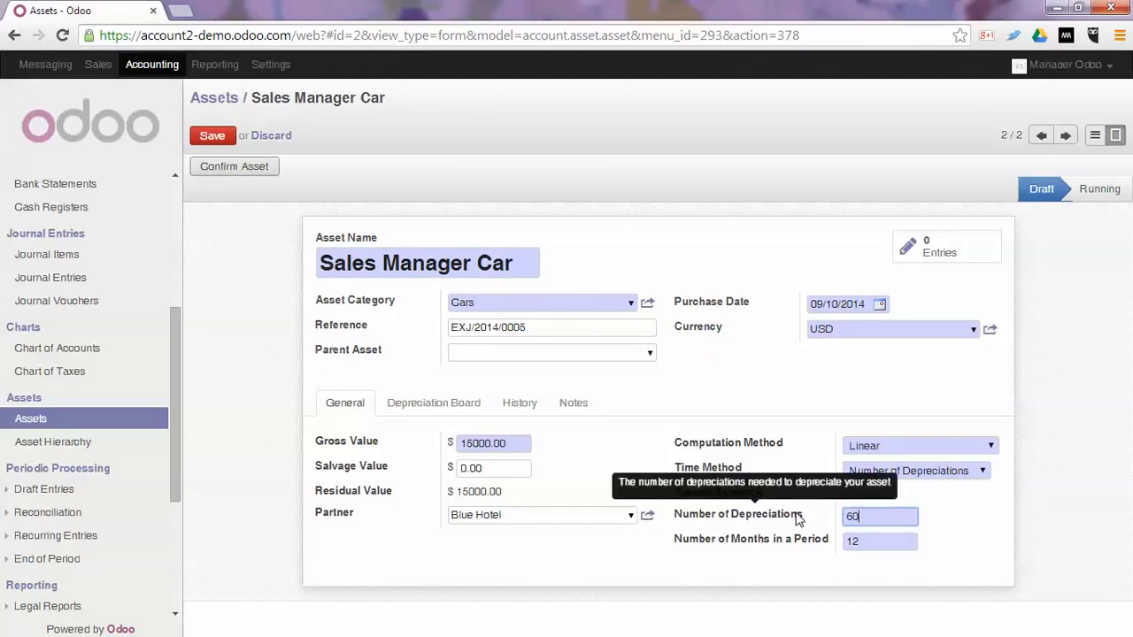
text(60)
key(Tab)
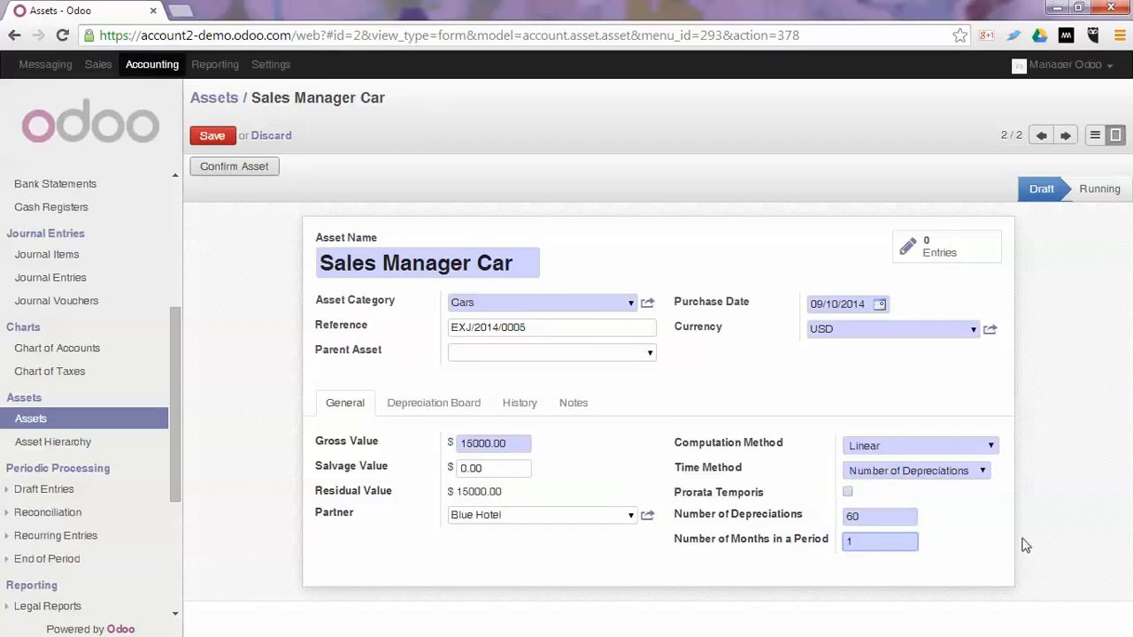
text(1)
click(211, 136)
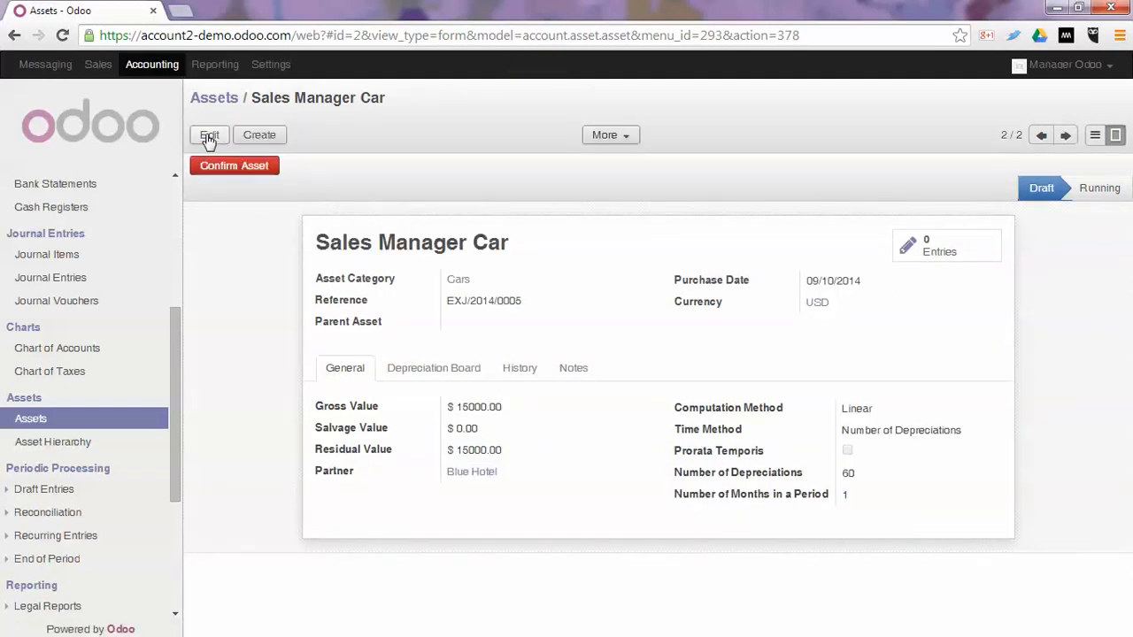
Step: Recompute the Sales Manager Car's depreciation board, review all its lines and return to the general settings
click(460, 368)
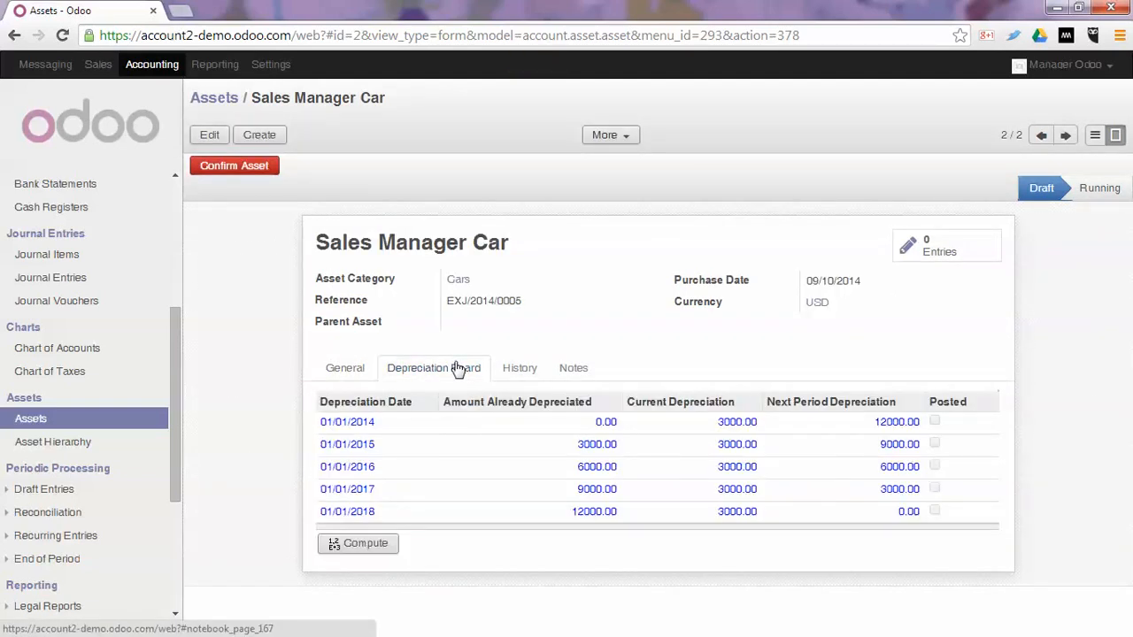
click(360, 548)
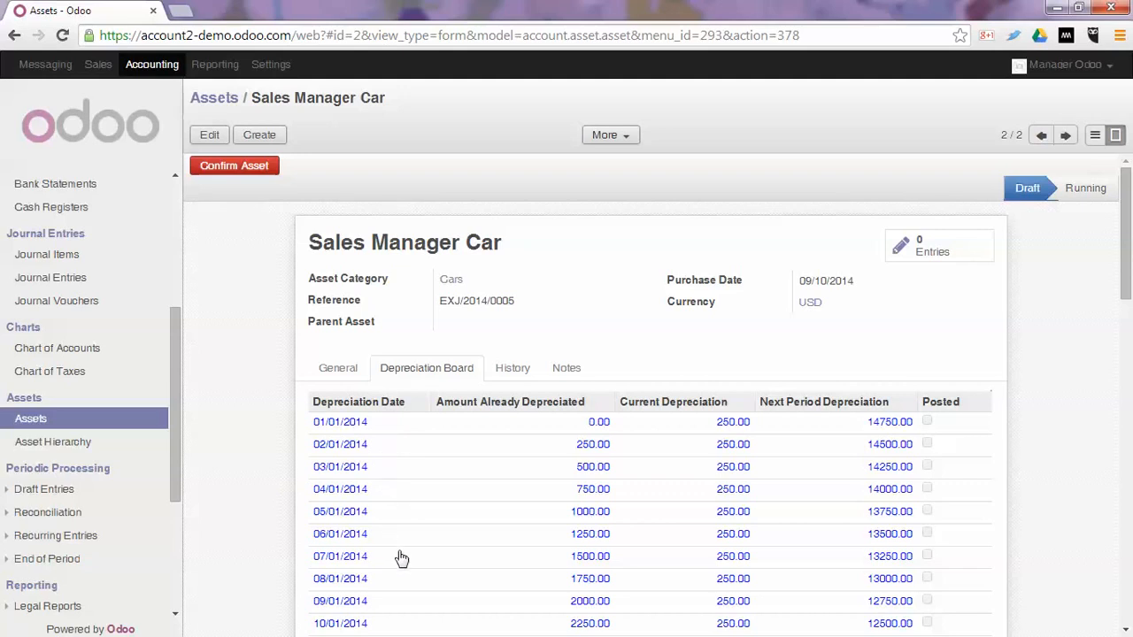
scroll(442, 515, down, 7)
scroll(437, 513, down, 5)
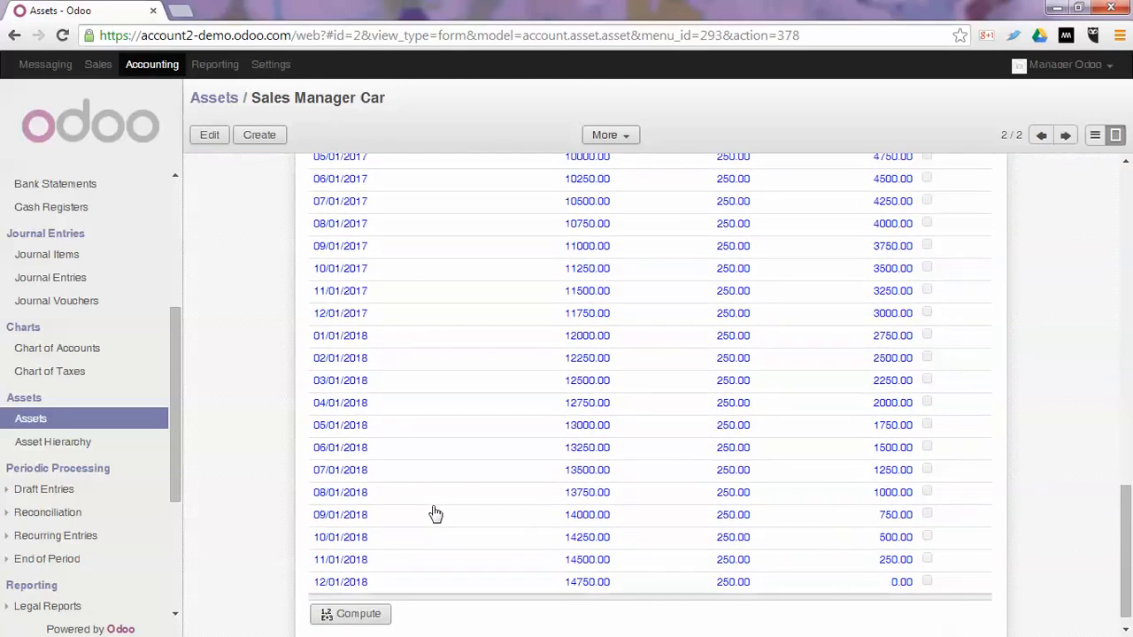
scroll(435, 514, up, 12)
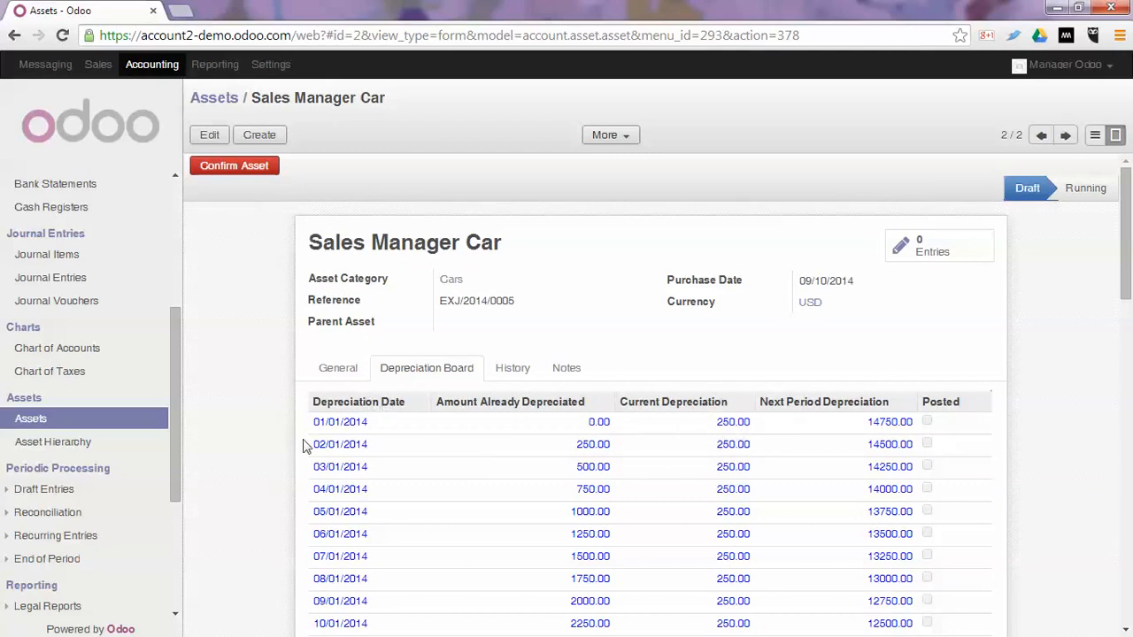
click(334, 370)
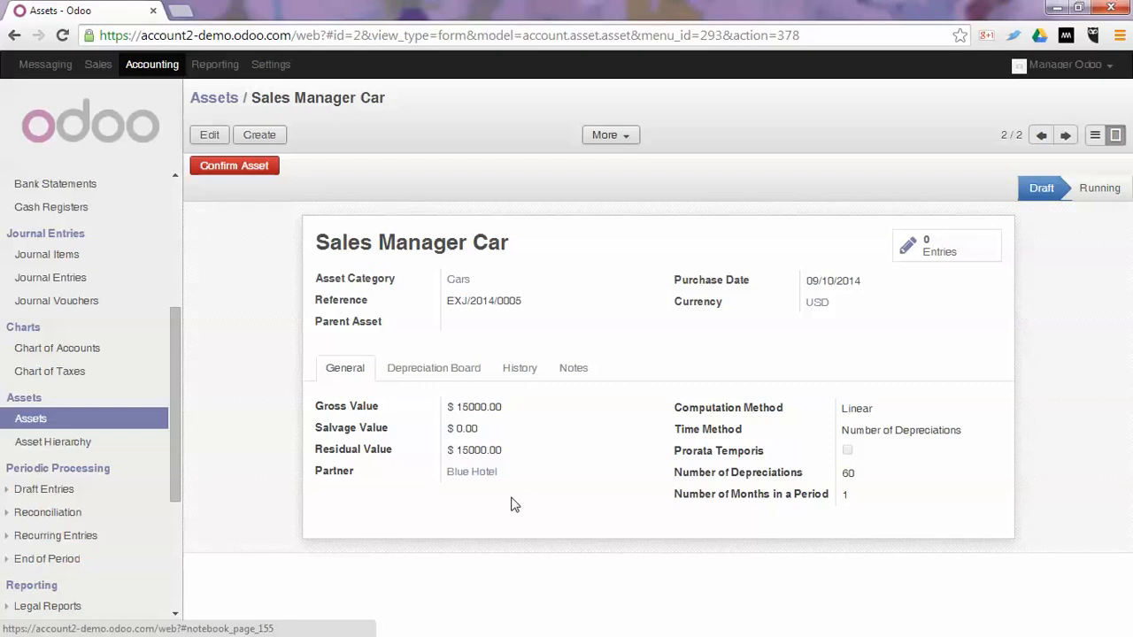
Step: Confirm the Sales Manager Car asset and compute the assets' recurring entries for period 01/2014
click(230, 167)
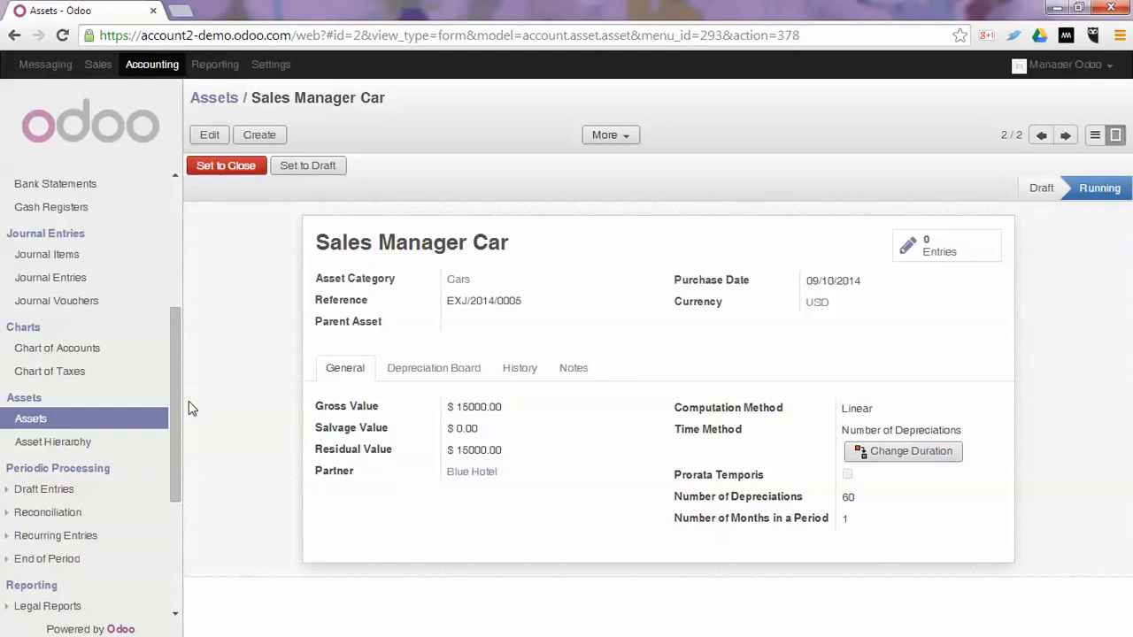
drag(174, 409, 180, 473)
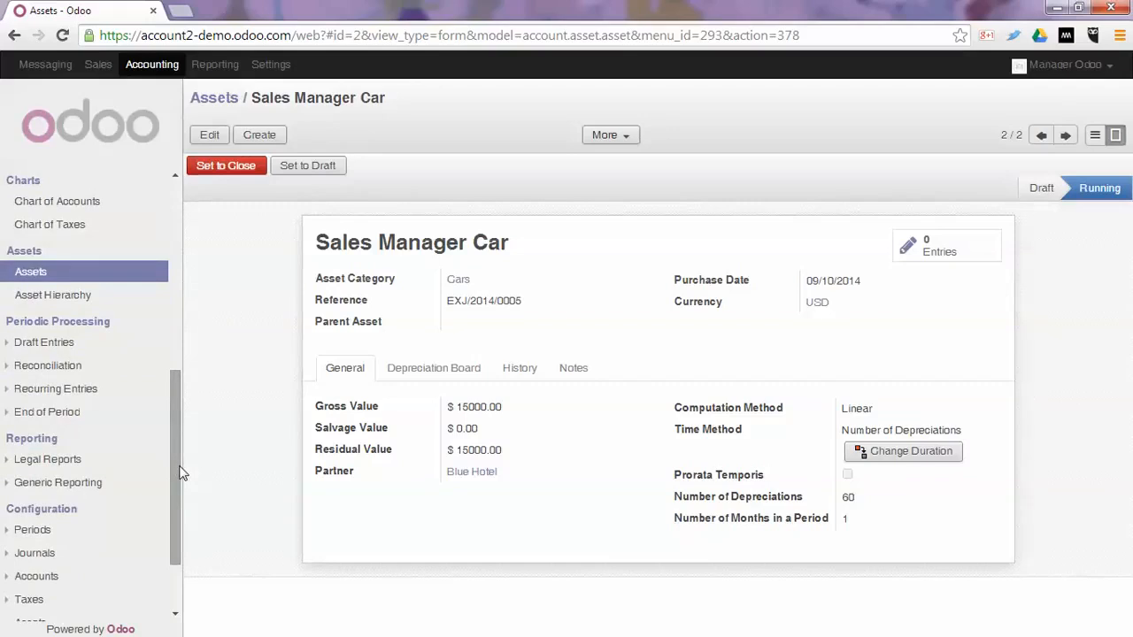
click(56, 390)
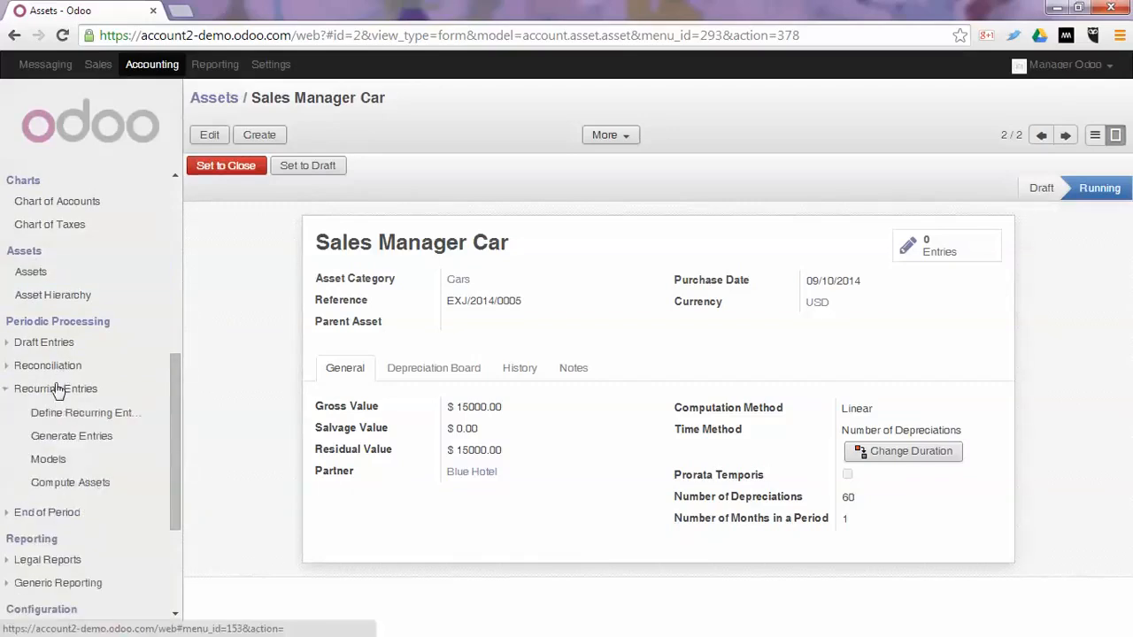
click(71, 483)
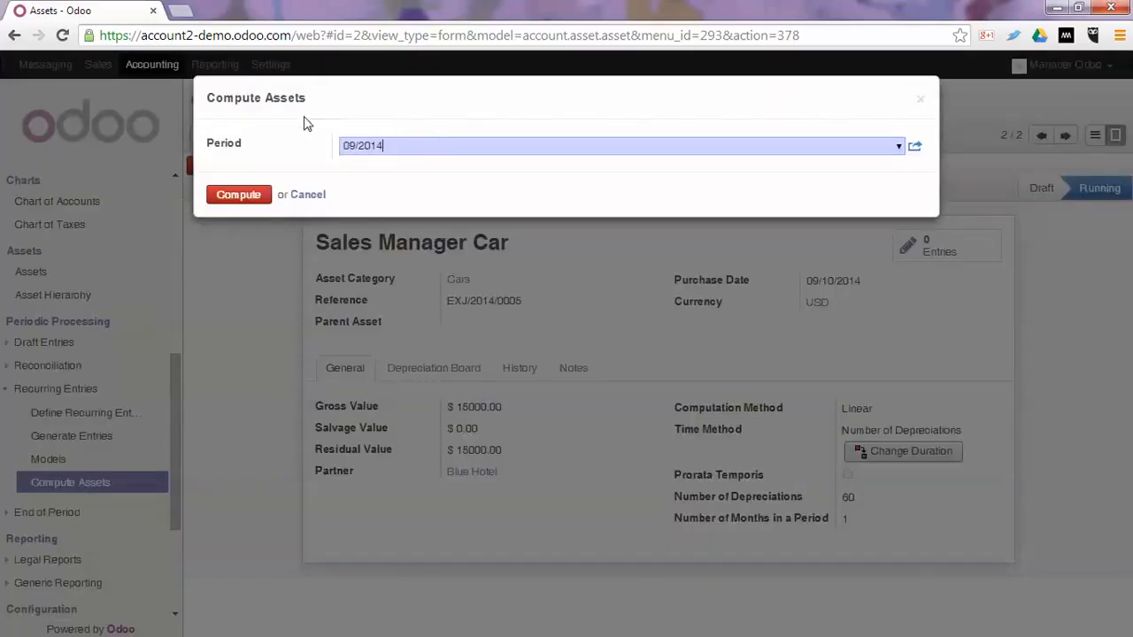
click(899, 147)
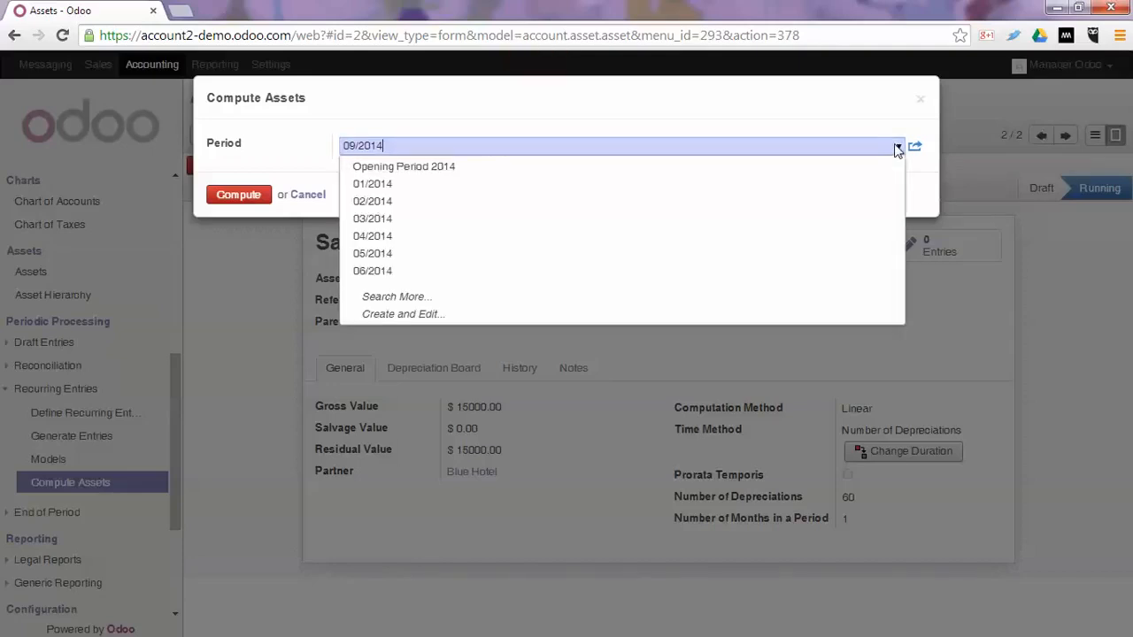
click(826, 184)
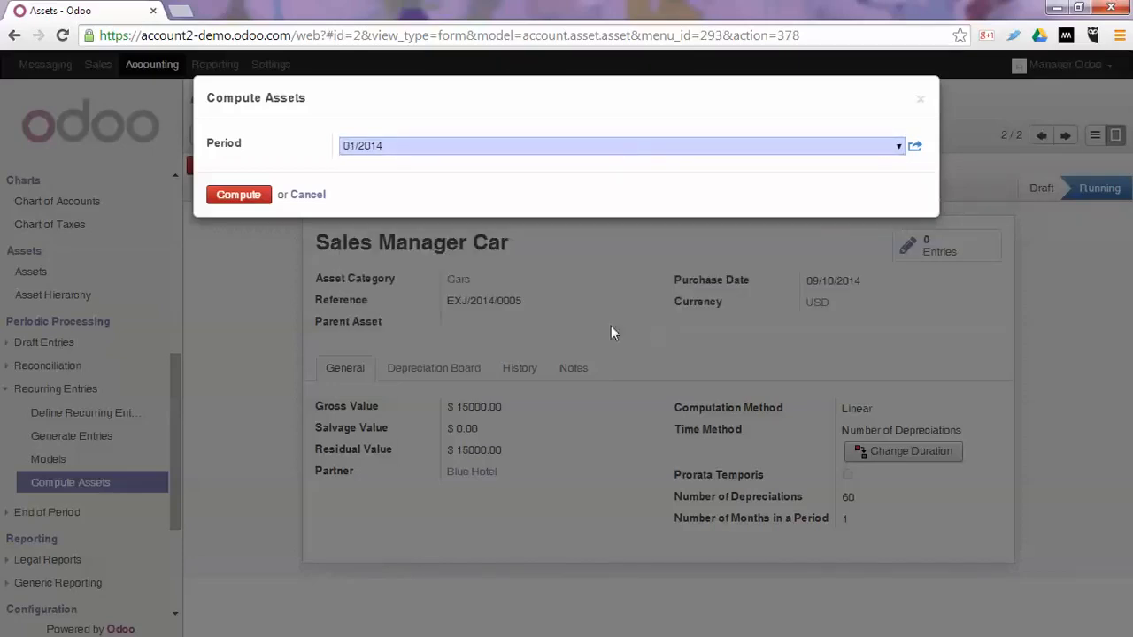
click(238, 195)
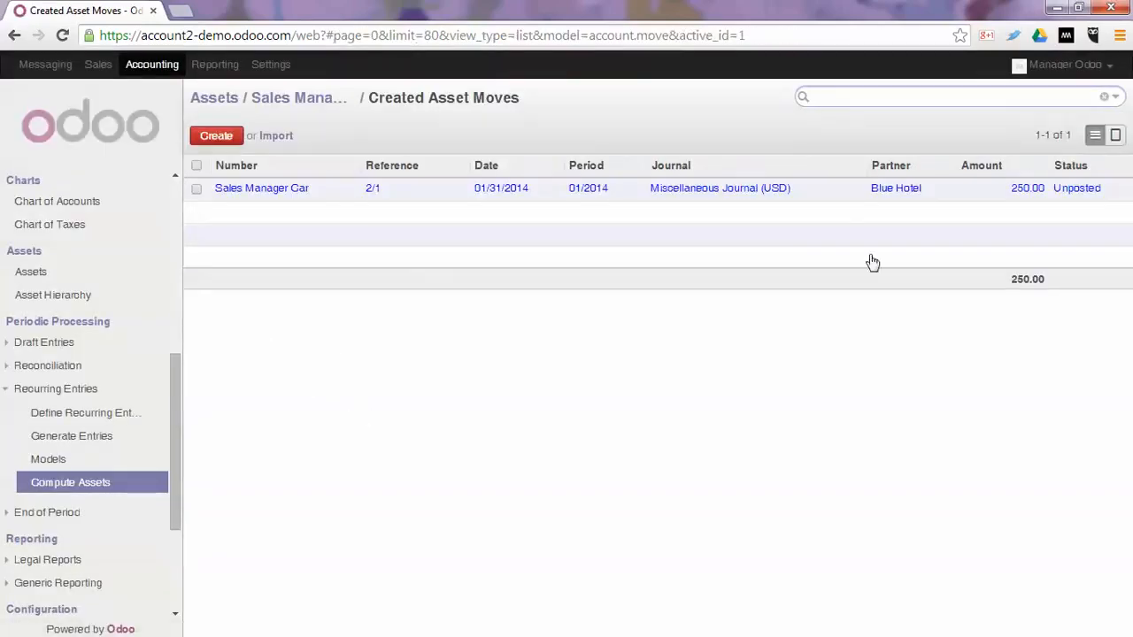
Step: Open the created Sales Manager Car asset move for 01/2014 and post it
click(572, 191)
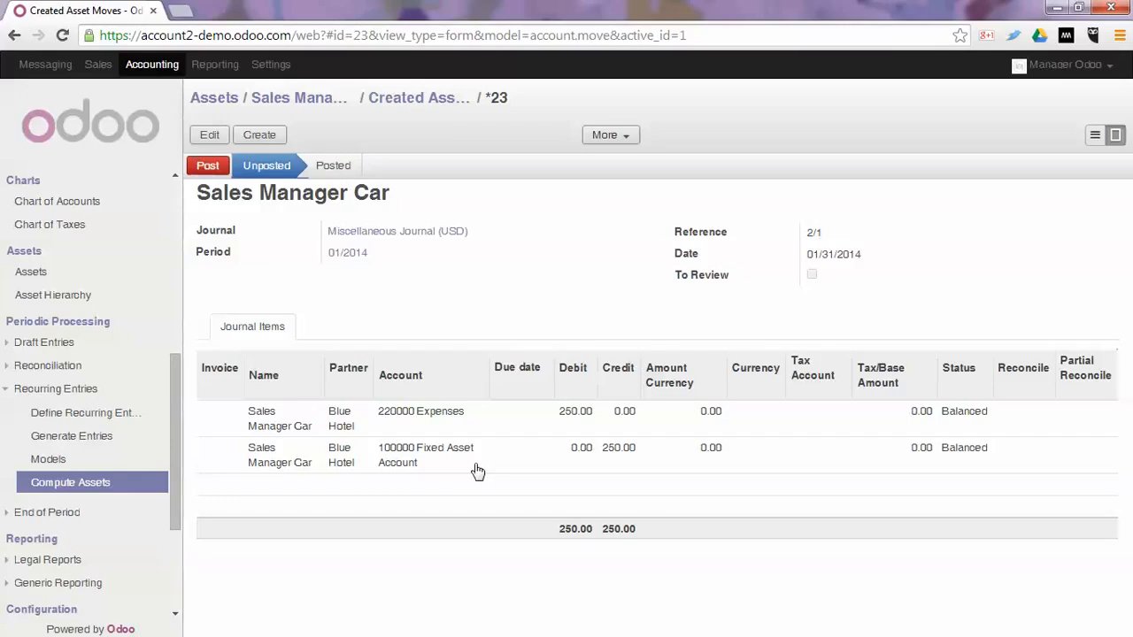
click(207, 166)
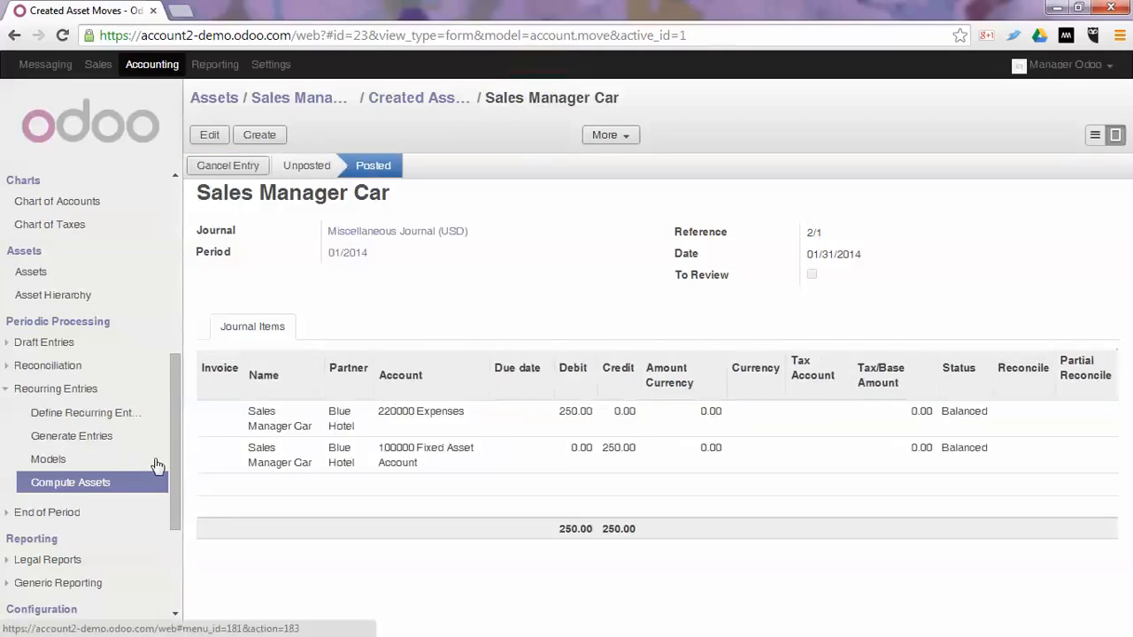
Step: Open the Sales Manager Car from the assets list and examine its depreciation board and history
click(43, 275)
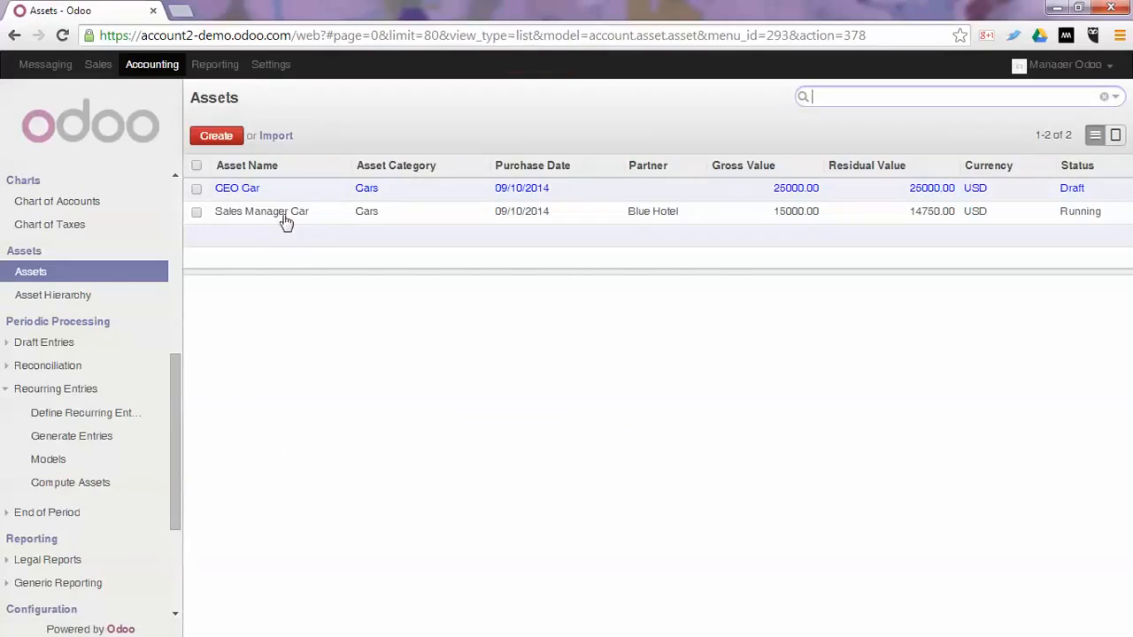
click(284, 215)
click(427, 370)
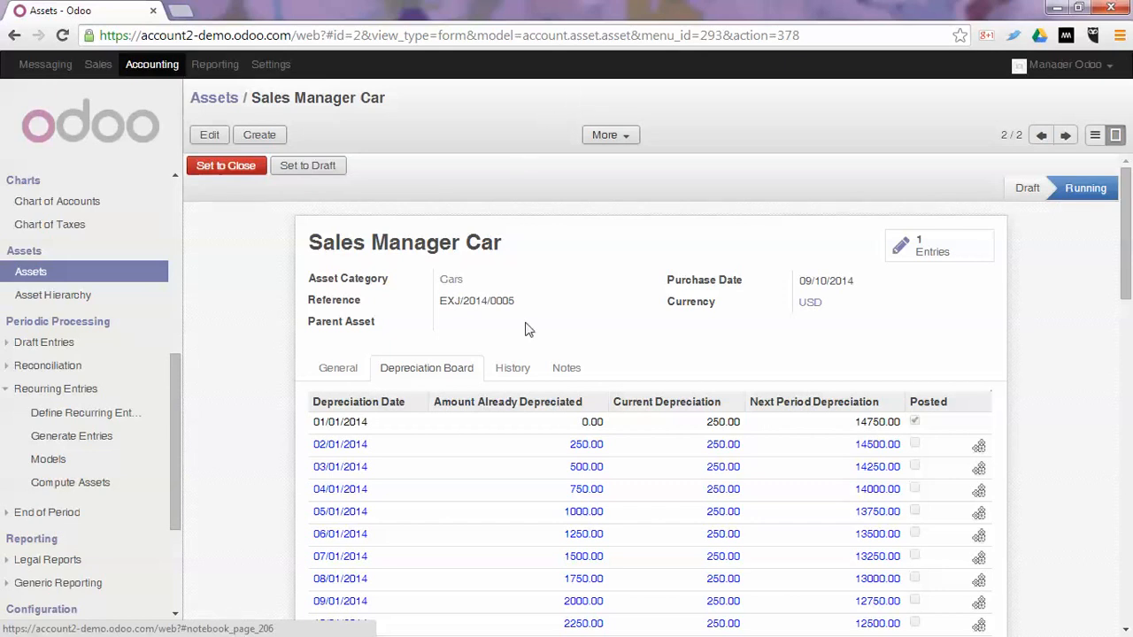
click(516, 375)
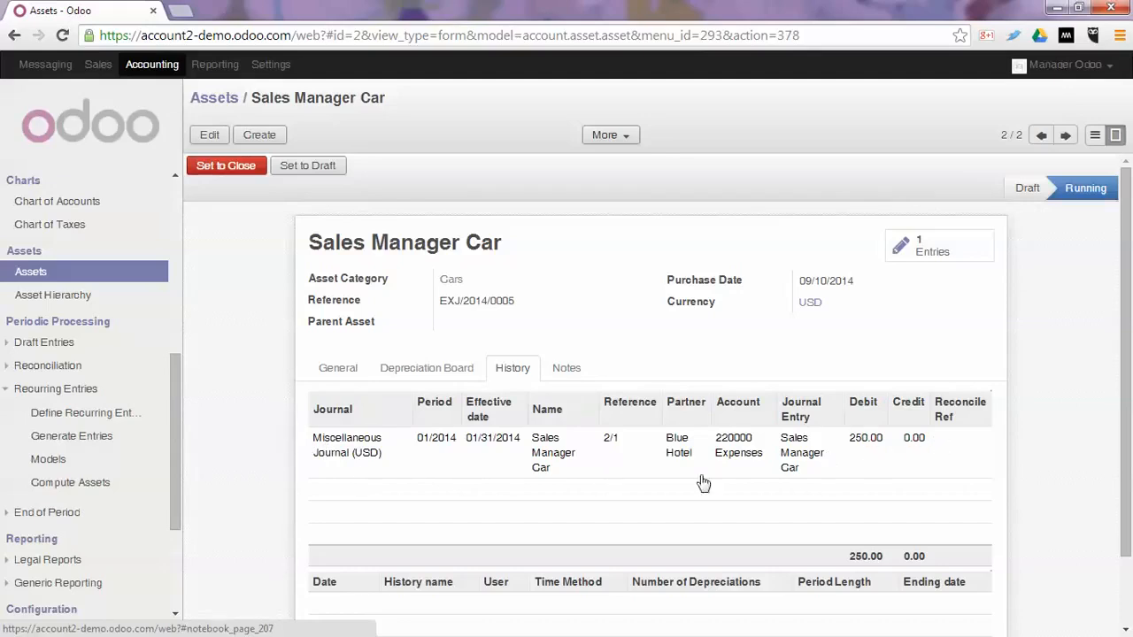
Step: Open the Assets Analysis report, add grouping by Asset, and filter it to Running assets
click(215, 65)
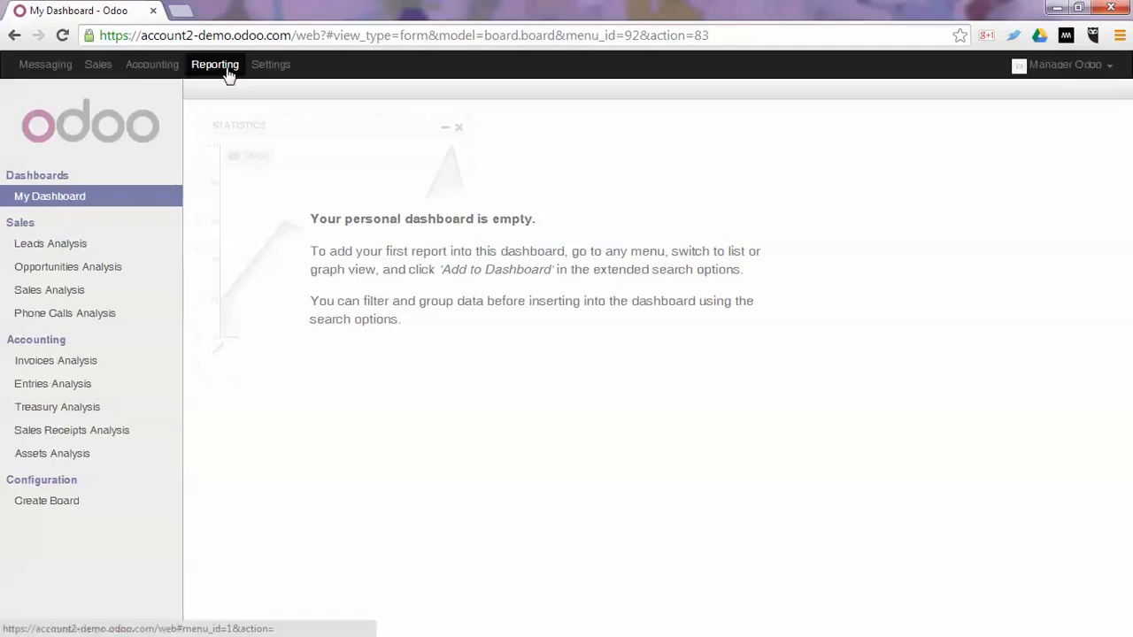
click(50, 454)
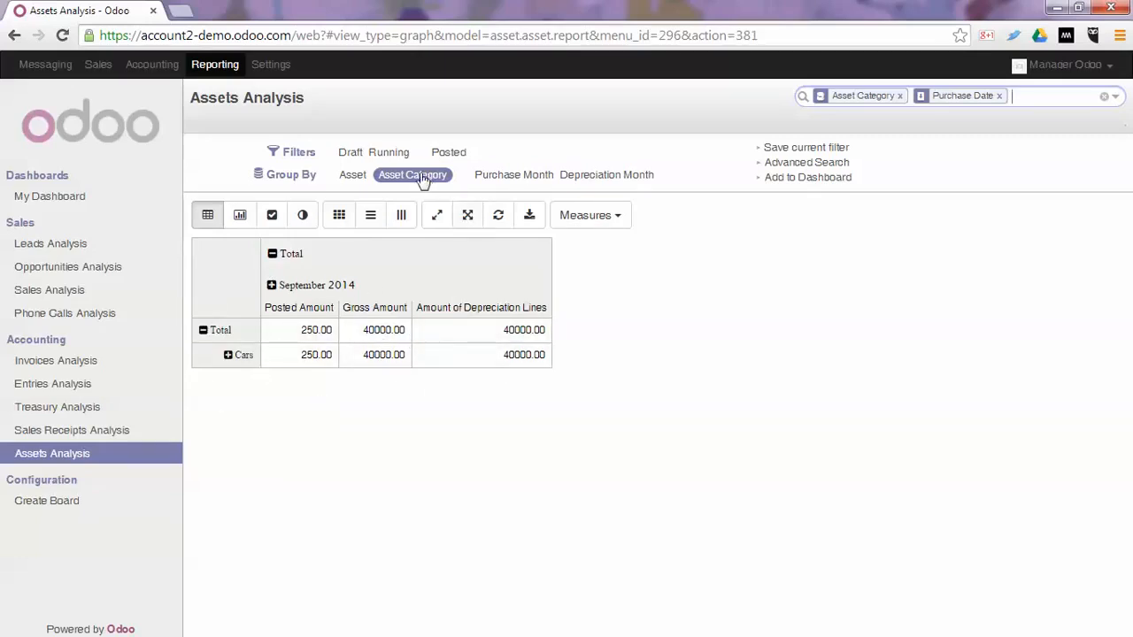
click(354, 176)
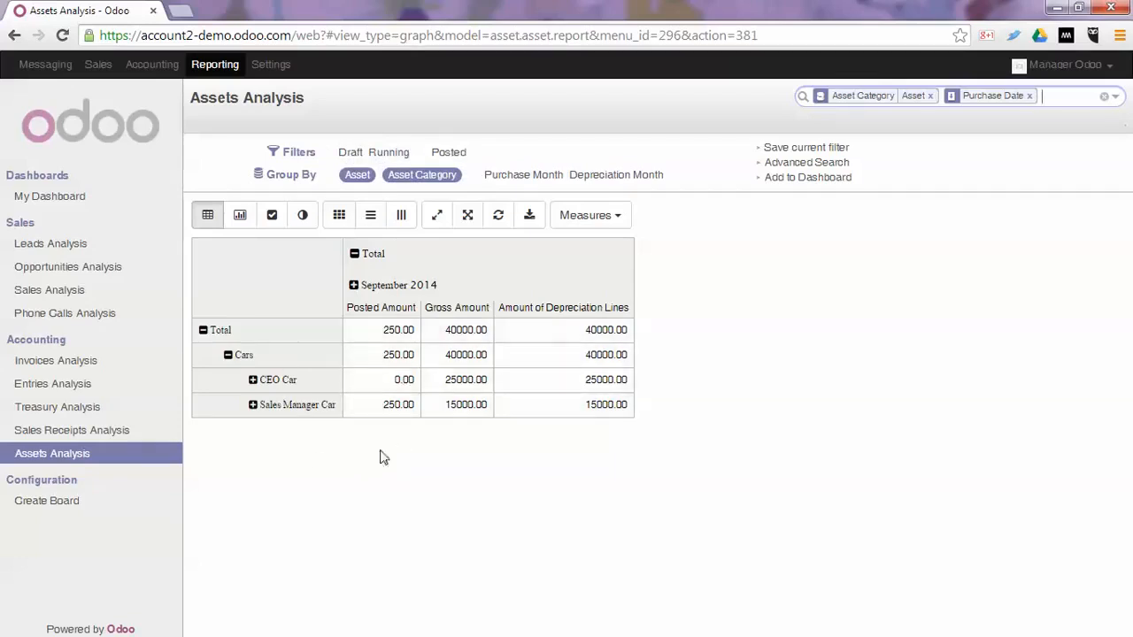
click(395, 153)
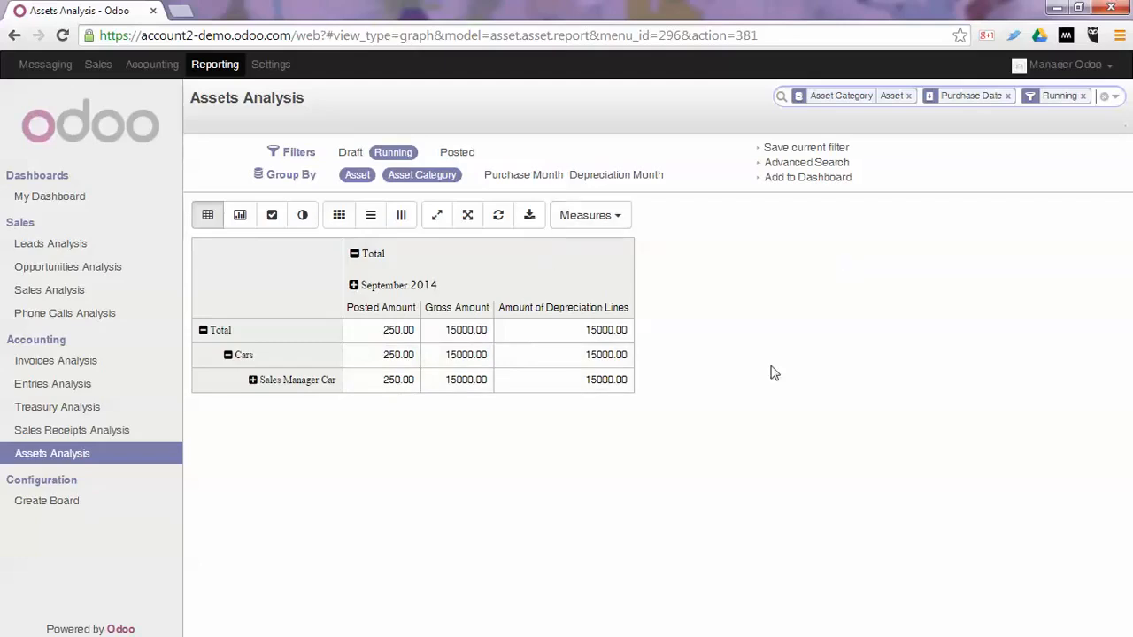
Step: Examine the options for saving the current Assets Analysis filter without saving one
click(1119, 99)
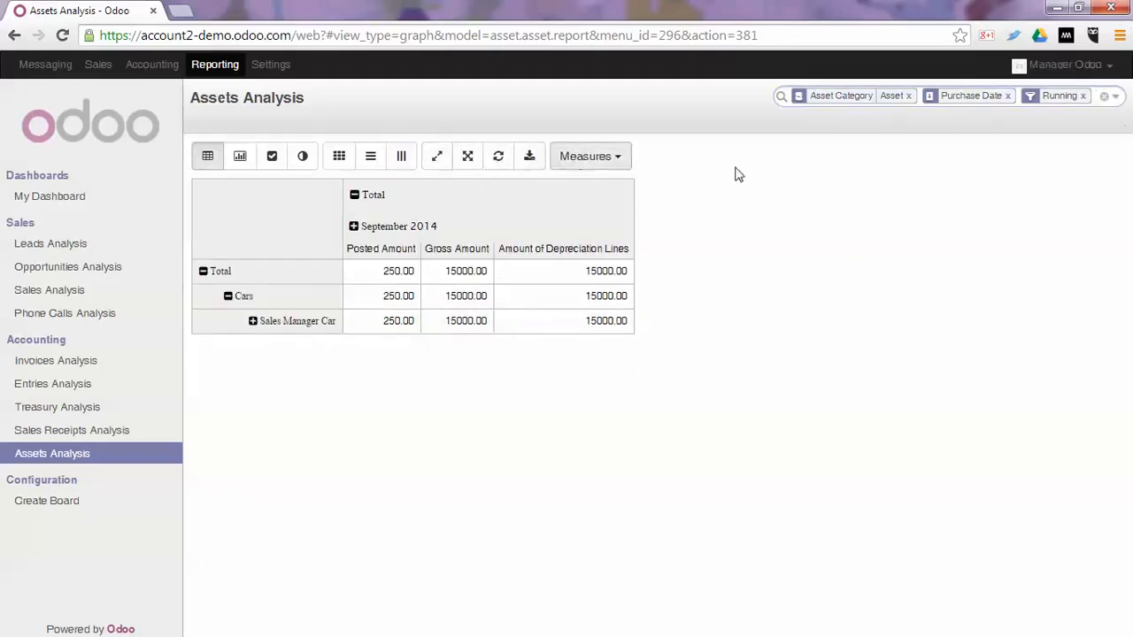
click(1114, 96)
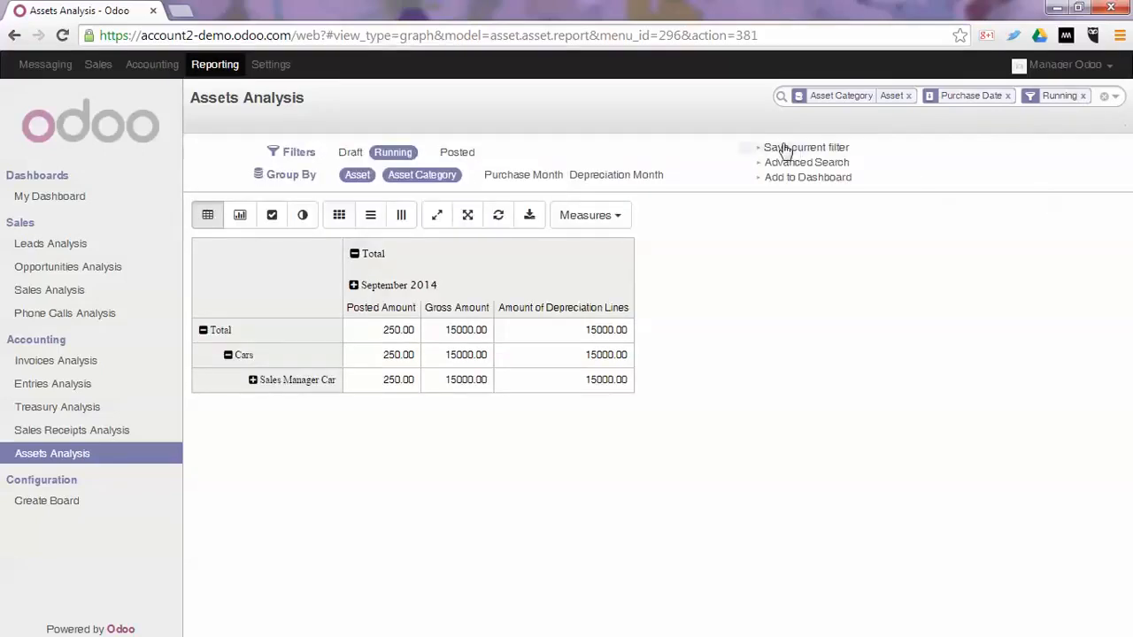
click(783, 148)
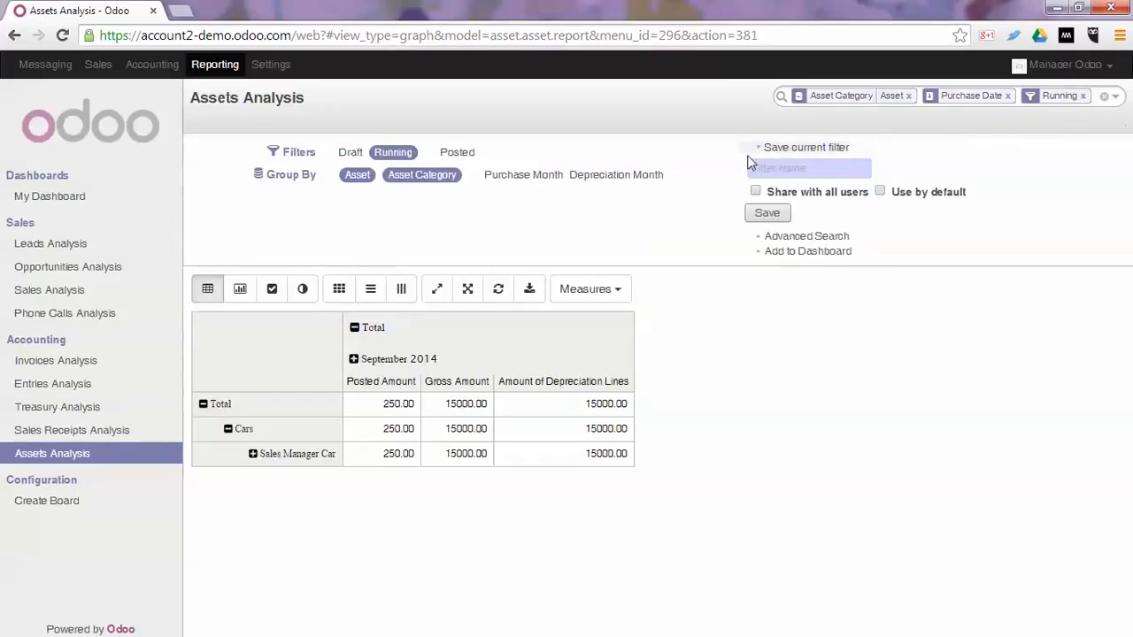
click(823, 148)
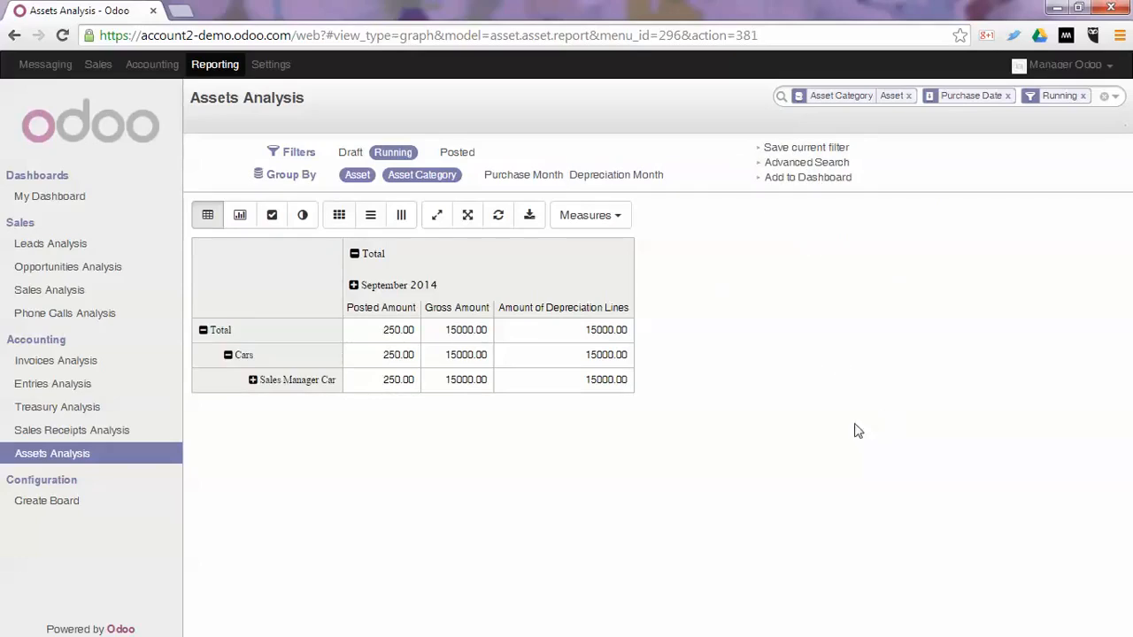
Step: View the Assets Analysis report as a pie chart and a bar chart, and return to the pivot table
click(303, 215)
mouse_move(580, 316)
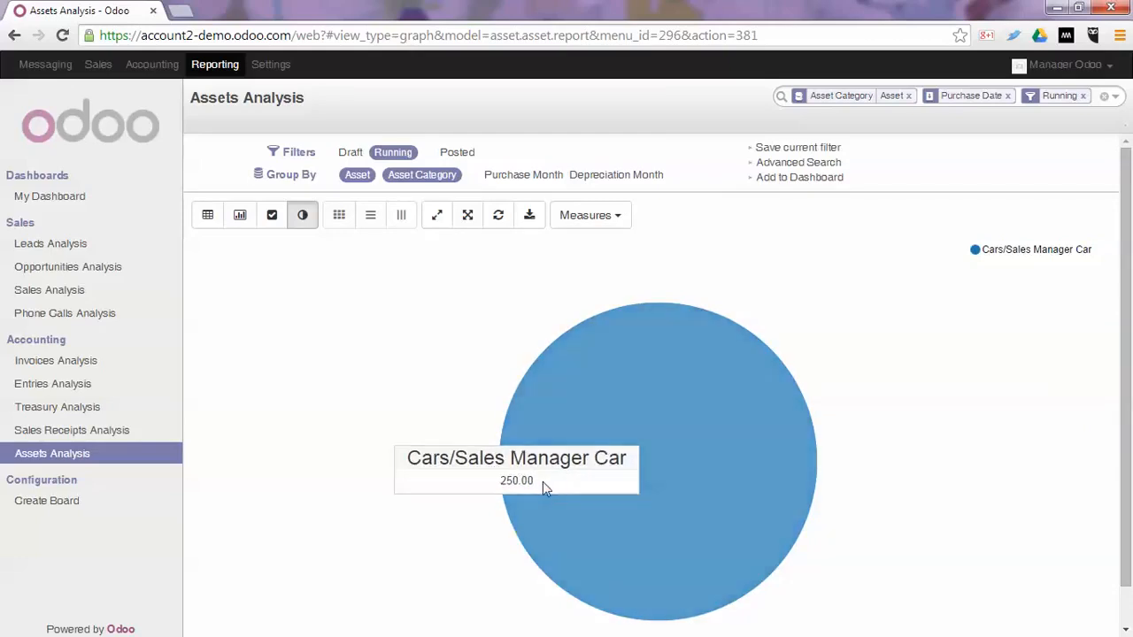
click(239, 218)
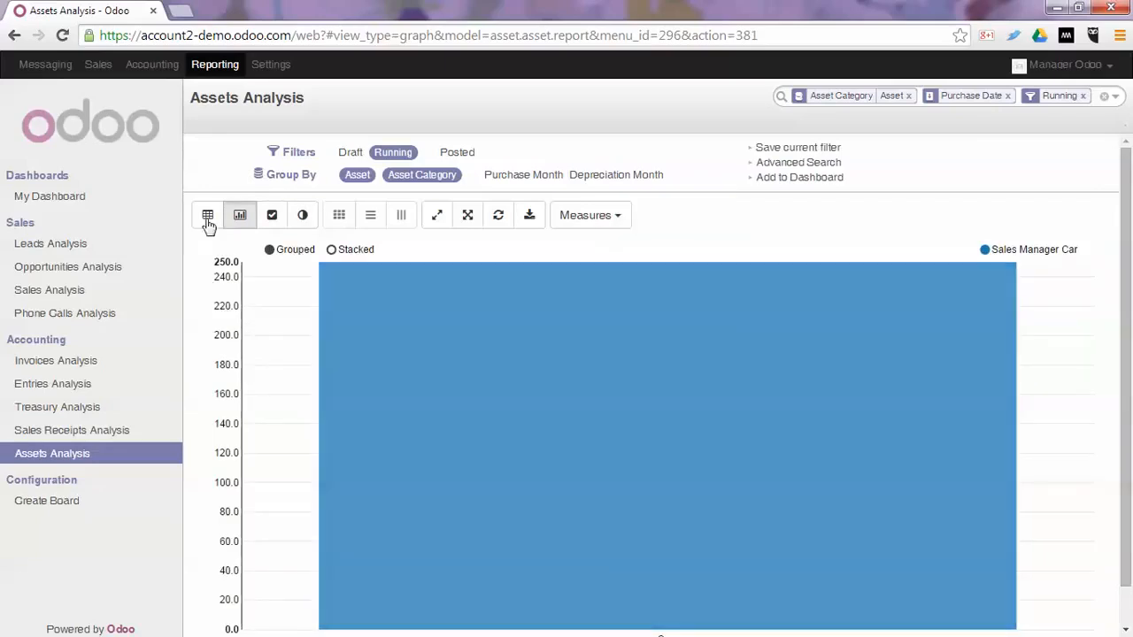
click(207, 217)
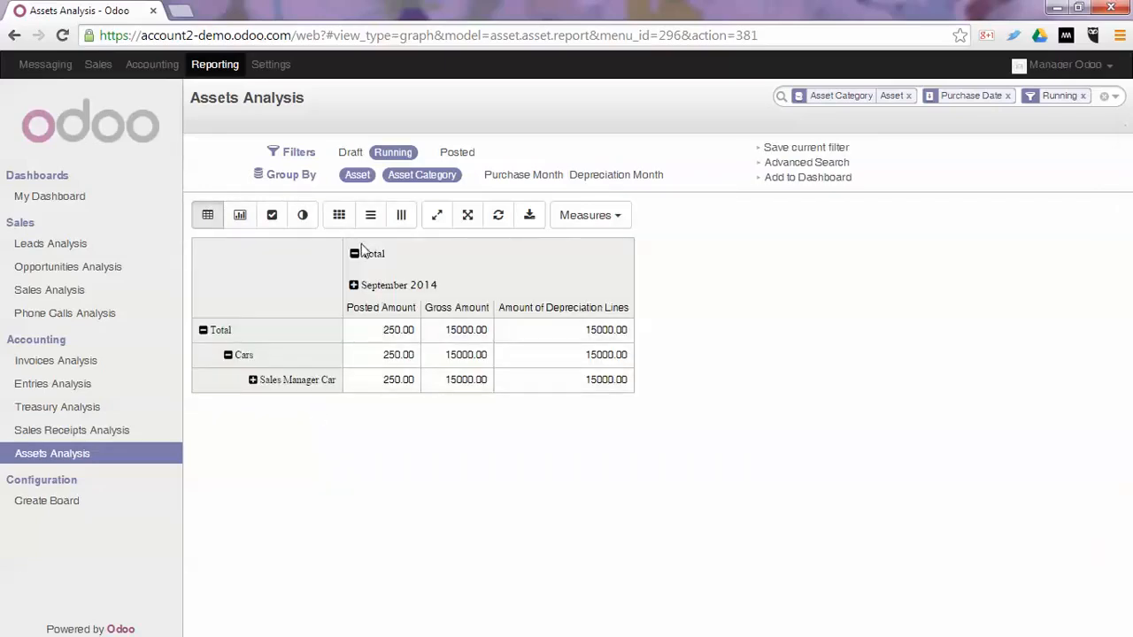
Step: Apply heatmap colouring to the pivot table, try the row-based variant, and return to the whole-table heatmap
click(339, 215)
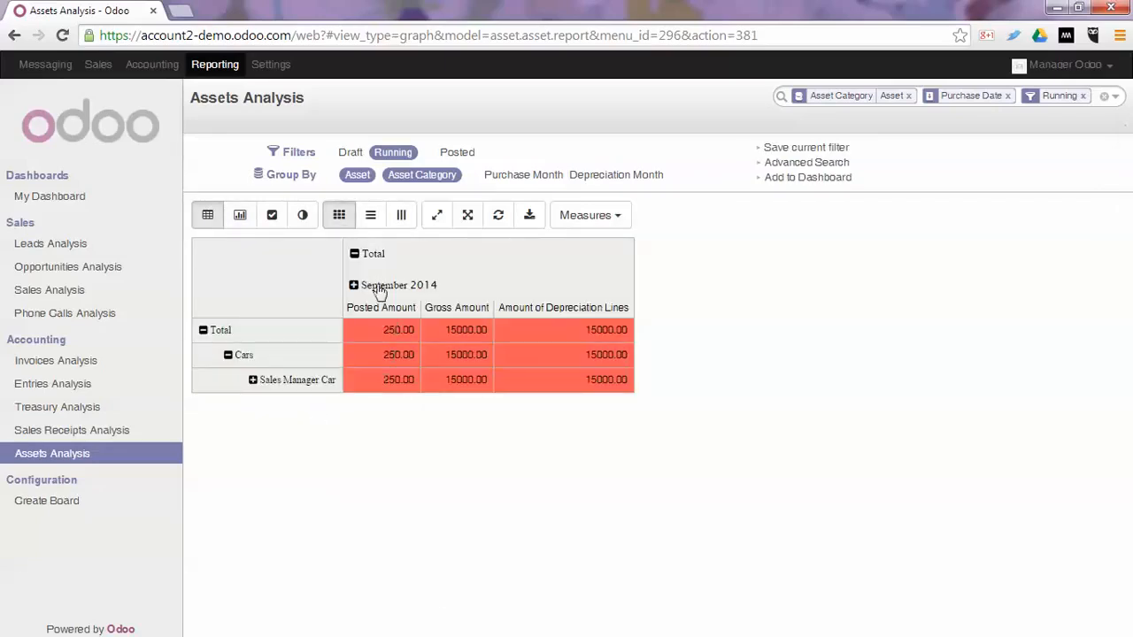
click(371, 215)
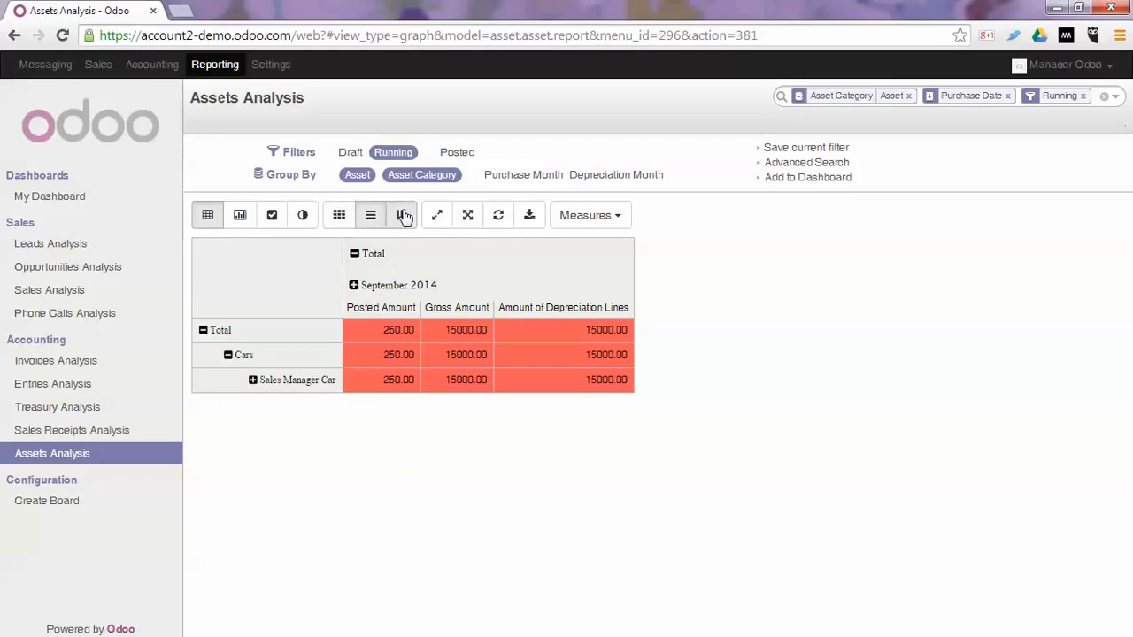
click(341, 217)
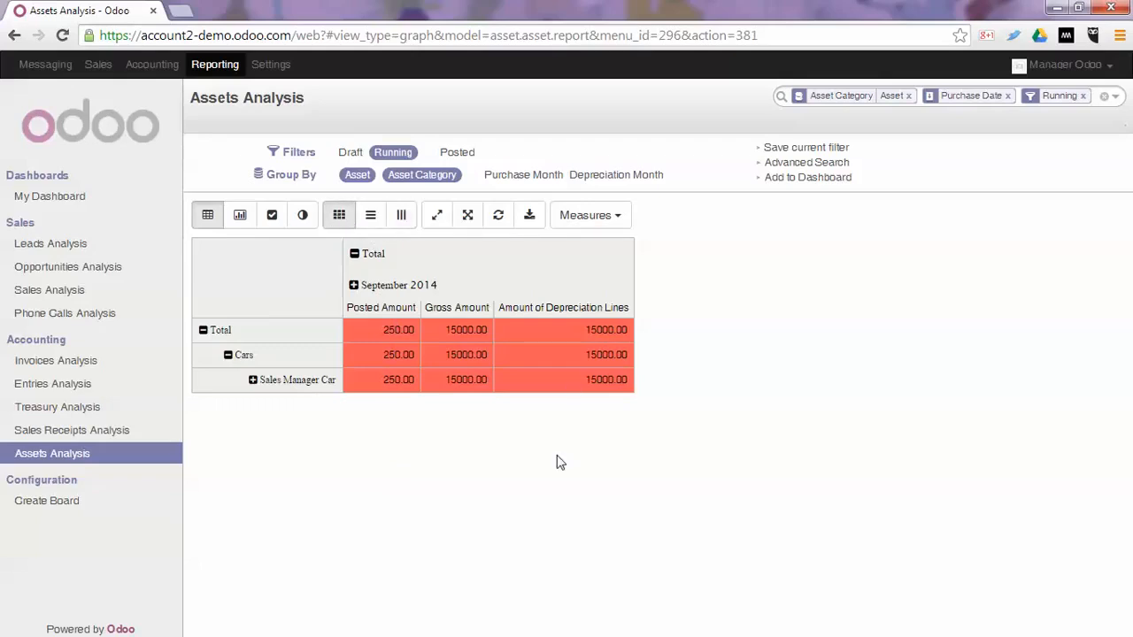